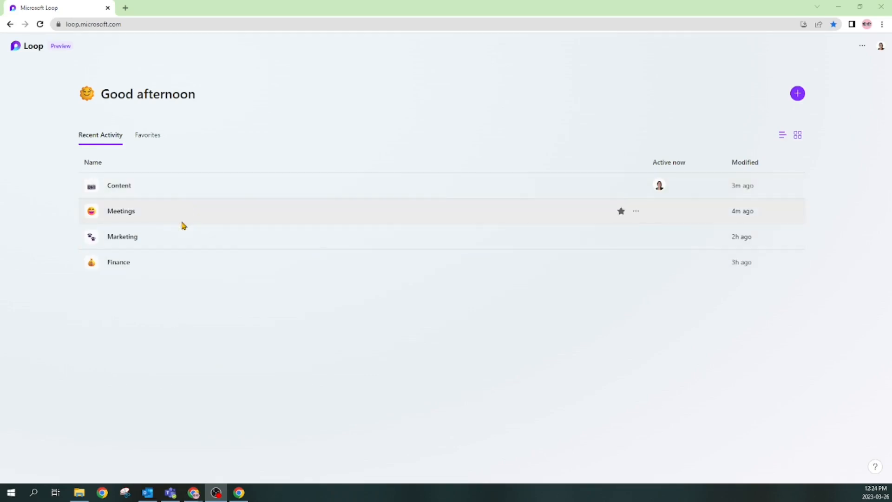
- Create a new workspace titled "Travel"
{"action": "left_click", "coordinate": [797, 94]}
{"action": "left_click", "coordinate": [457, 304]}
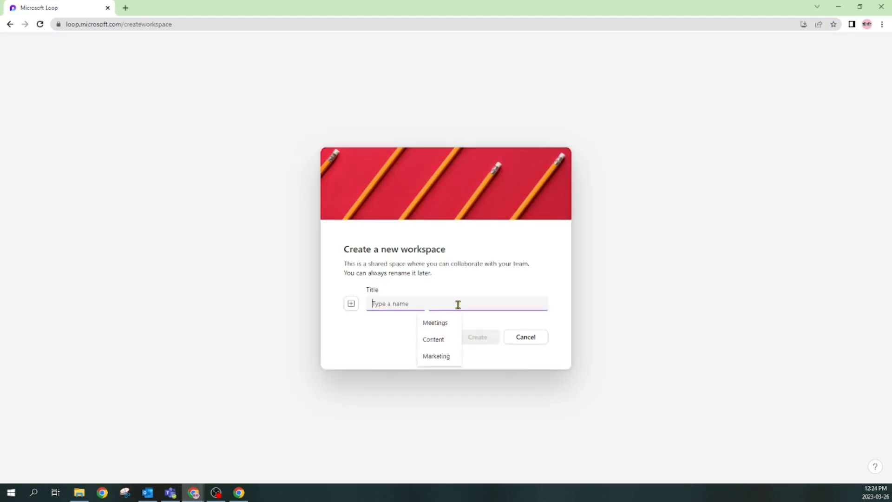
{"action": "type", "text": "Travel"}
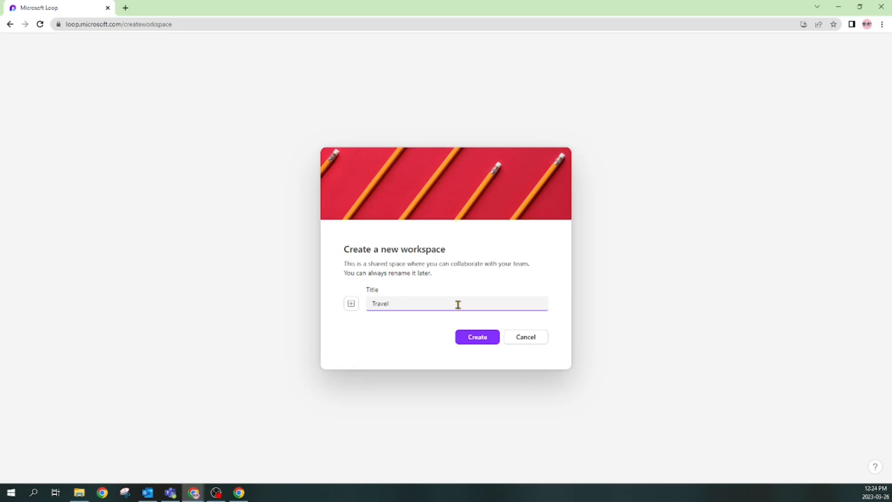
{"action": "key", "text": "Return"}
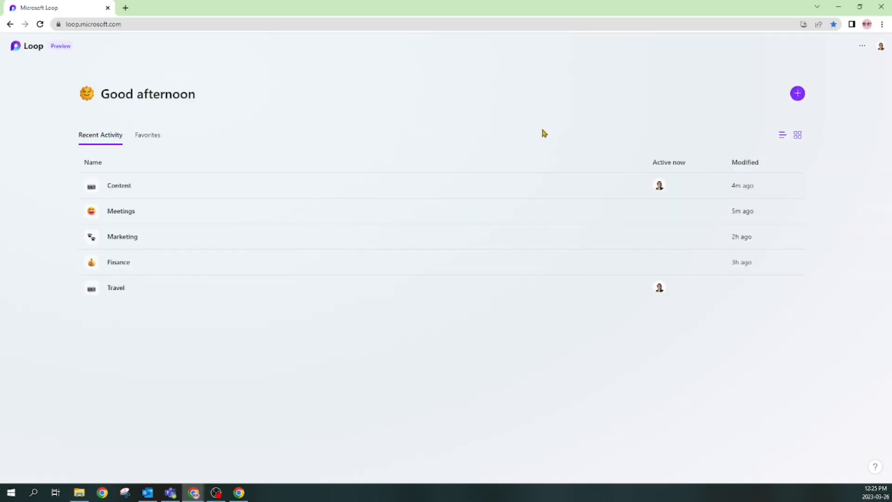
- Mark the Content workspace as a favorite and show the list of favorite workspaces
{"action": "left_click", "coordinate": [158, 139]}
{"action": "left_click", "coordinate": [111, 139]}
{"action": "left_click", "coordinate": [620, 186]}
{"action": "left_click", "coordinate": [136, 137]}
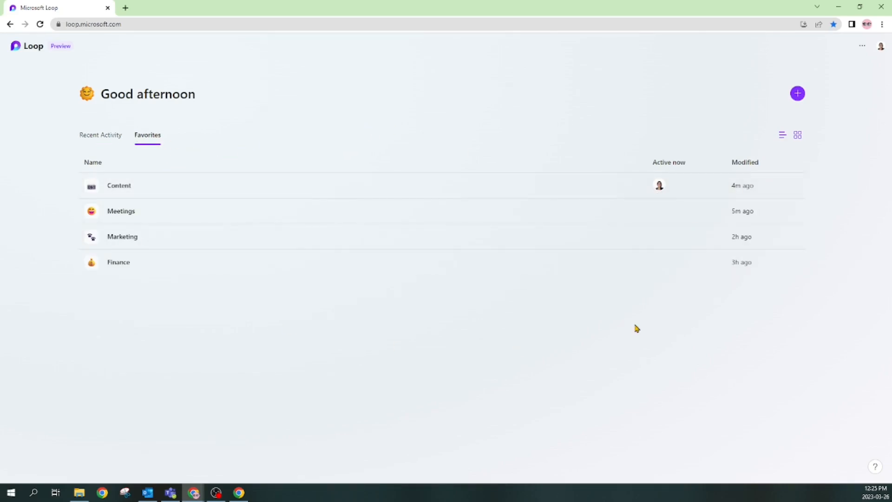
- Switch the workspace overview to the card layout and open the Meetings workspace
{"action": "left_click", "coordinate": [797, 136]}
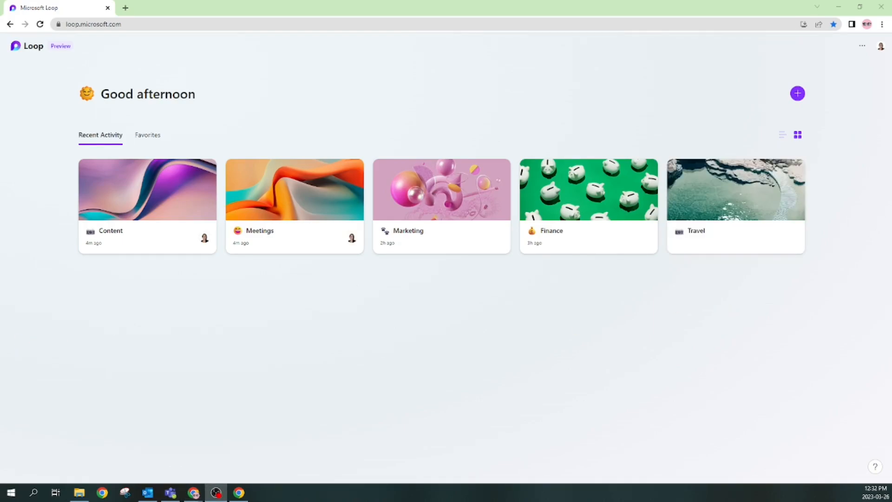
{"action": "left_click", "coordinate": [303, 209]}
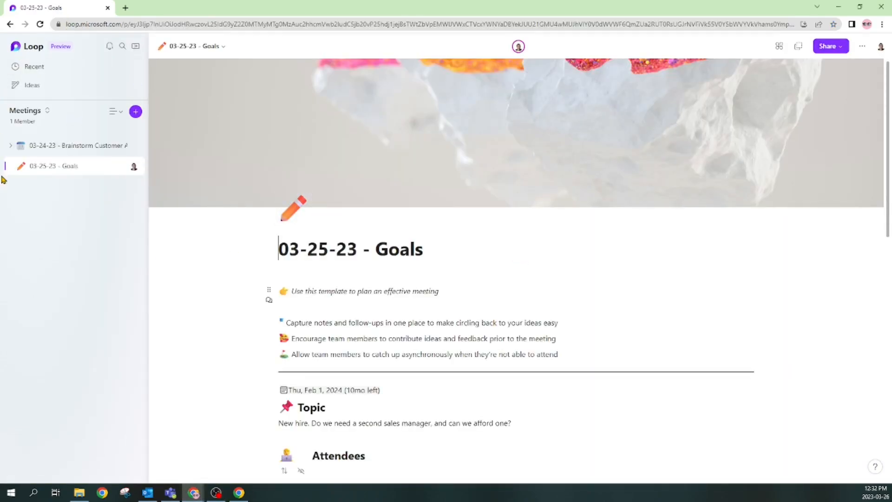
{"action": "left_click", "coordinate": [32, 54]}
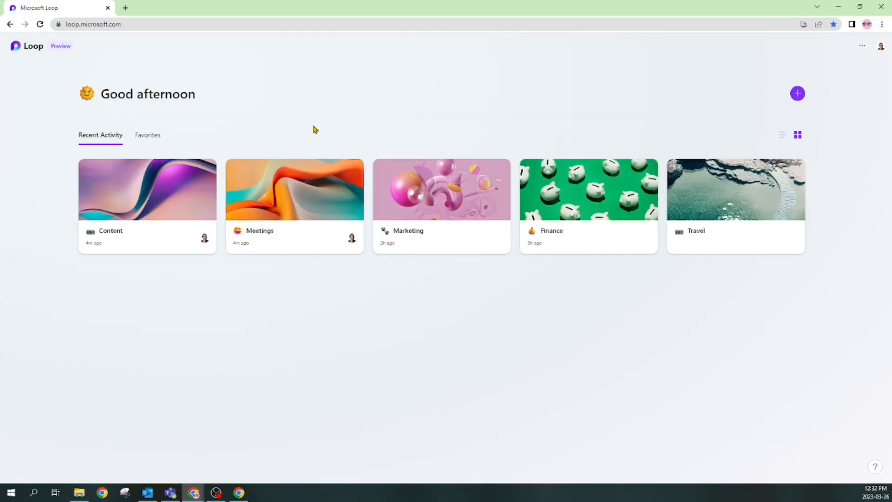
{"action": "left_click", "coordinate": [309, 188]}
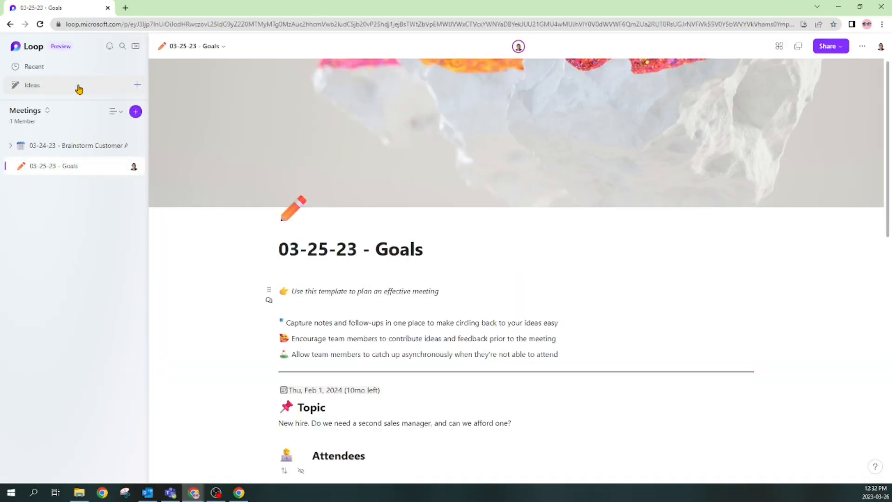
- View the recent pages and open the Agenda page located in the Meetings workspace
{"action": "left_click", "coordinate": [49, 68]}
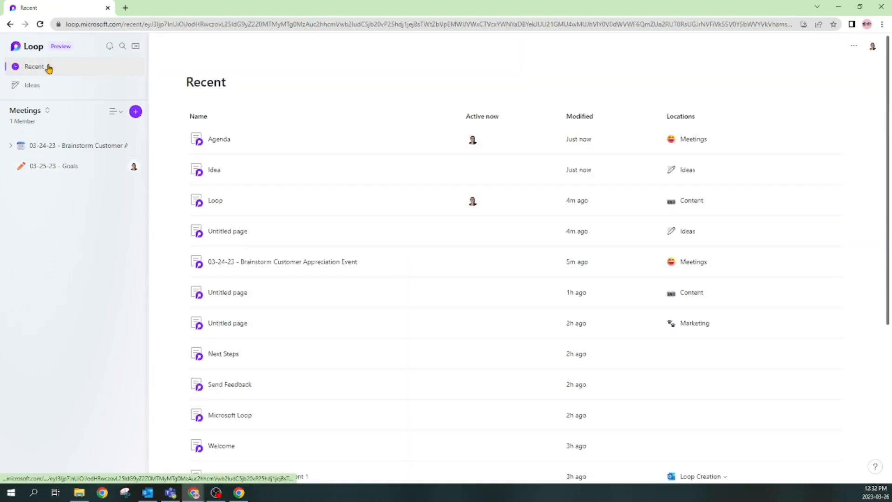
{"action": "left_click", "coordinate": [694, 140]}
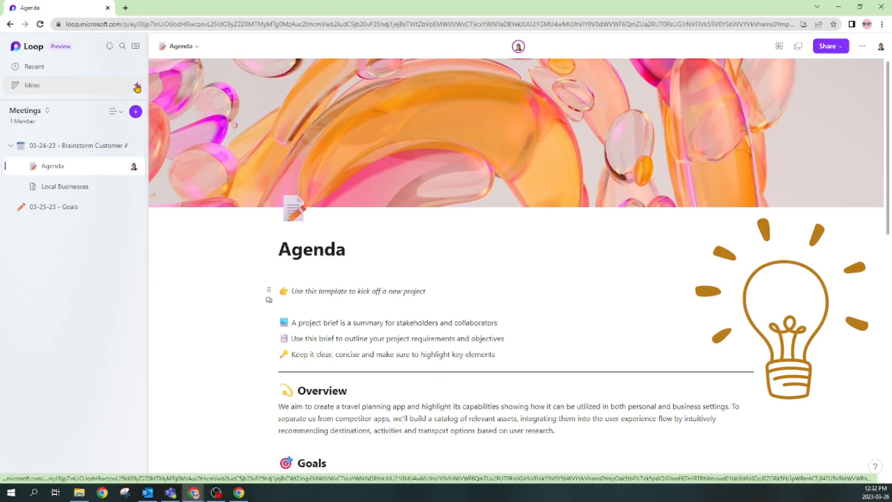
- Add a new page to Ideas and title it "New Idea"
{"action": "left_click", "coordinate": [63, 87]}
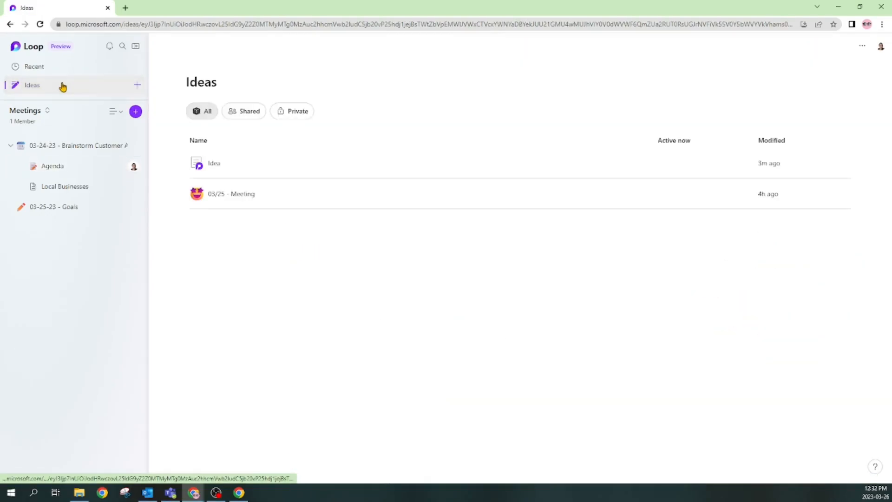
{"action": "left_click", "coordinate": [138, 86]}
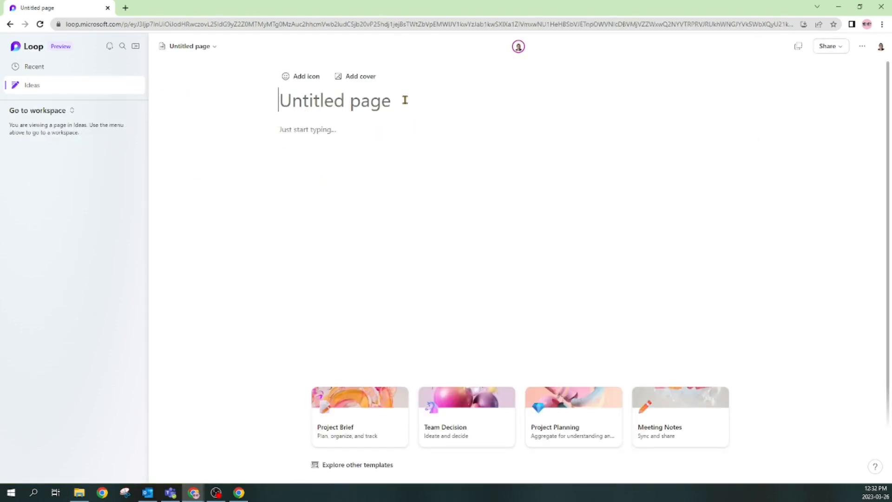
{"action": "type", "text": "NE"}
{"action": "key", "text": "BackSpace"}
{"action": "key", "text": "BackSpace"}
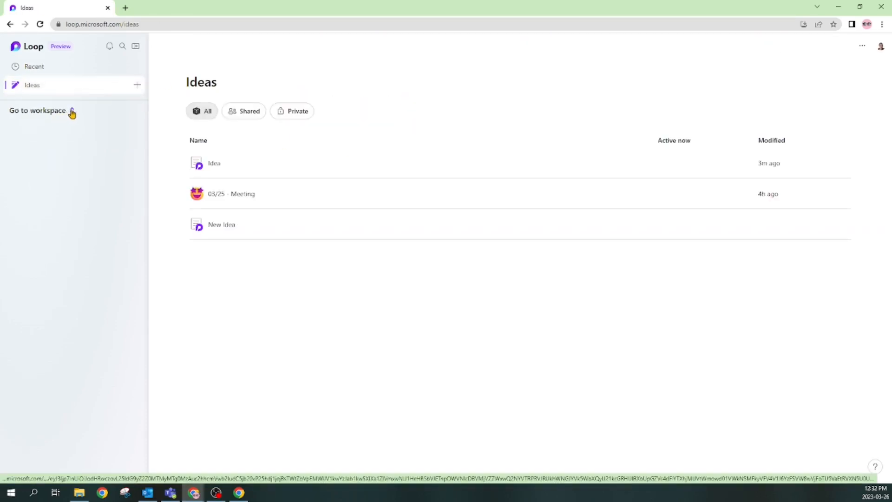
- Go back to the Meetings workspace and set its page list to the Activity view
{"action": "left_click", "coordinate": [72, 112]}
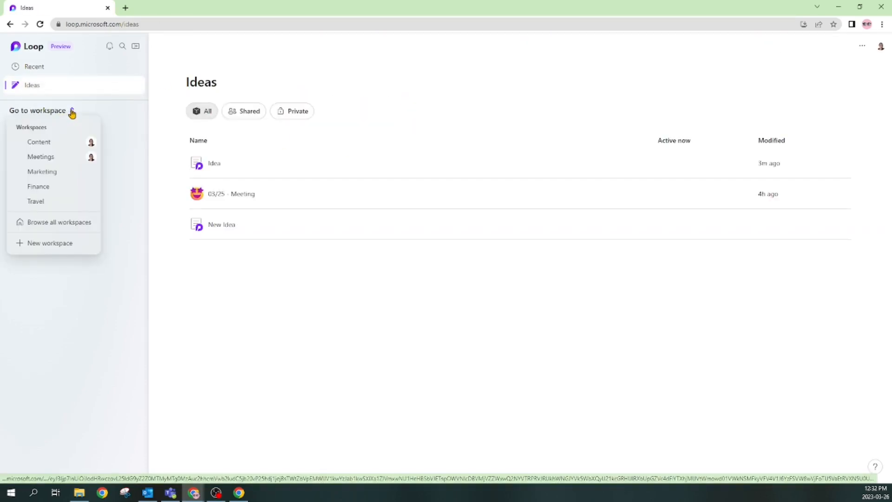
{"action": "left_click", "coordinate": [59, 162]}
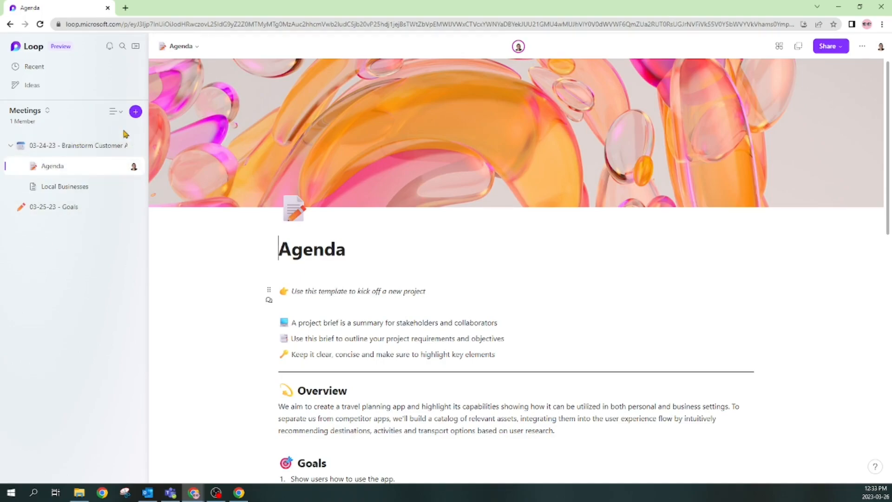
{"action": "left_click", "coordinate": [115, 111]}
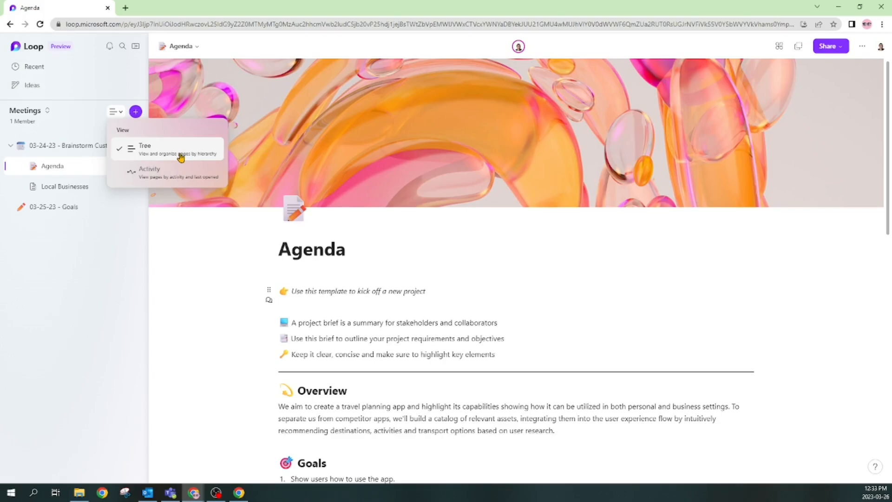
{"action": "left_click", "coordinate": [177, 178]}
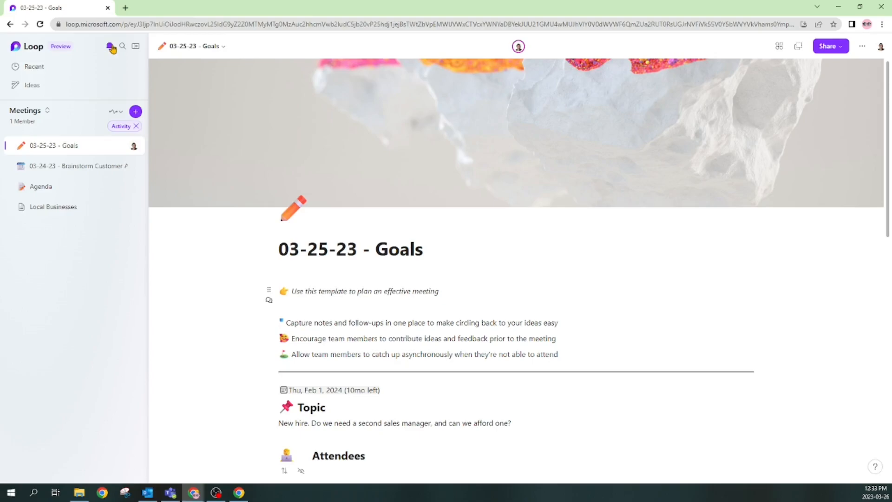
- Check the notifications, and hide and restore the sidebar beside the 03-25-23 - Goals page
{"action": "left_click", "coordinate": [110, 47]}
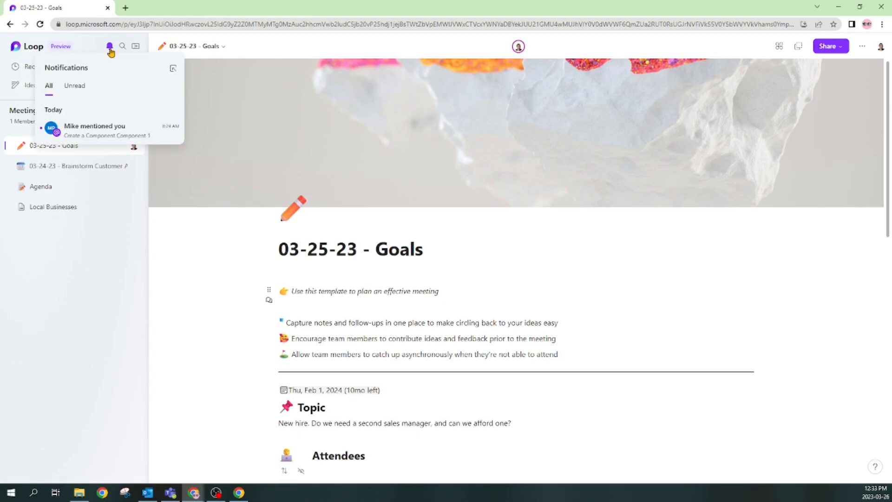
{"action": "left_click", "coordinate": [135, 46]}
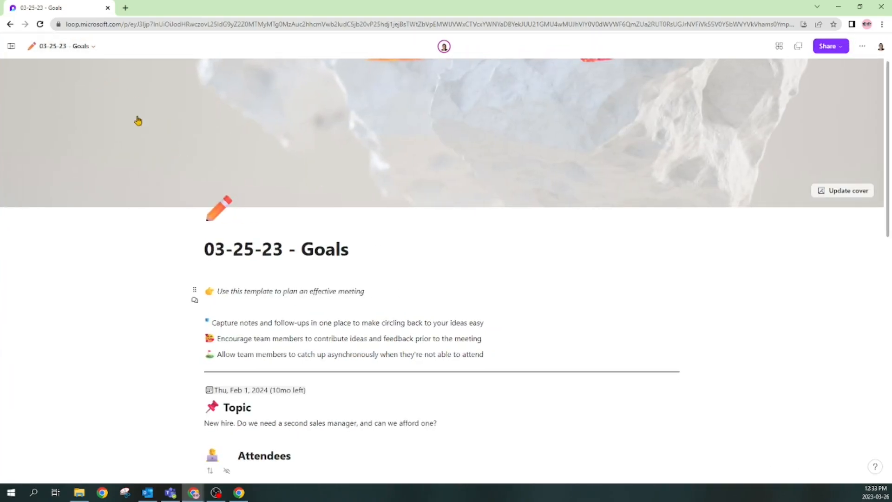
{"action": "left_click", "coordinate": [10, 45]}
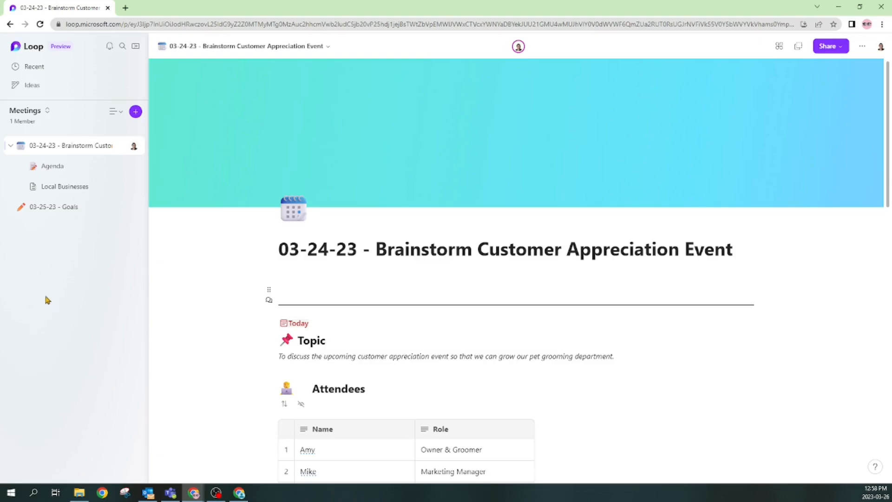
- Create a new page in the Meetings workspace and bring up the full template gallery for it
{"action": "left_click", "coordinate": [136, 113]}
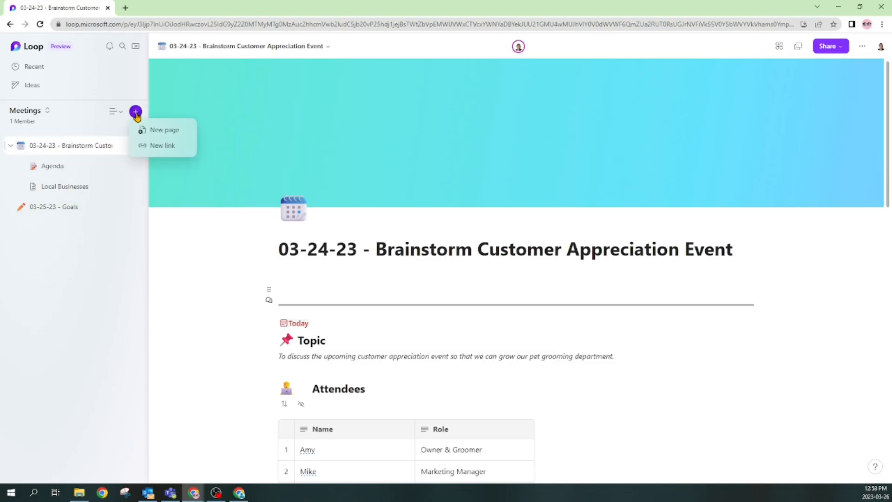
{"action": "left_click", "coordinate": [165, 131]}
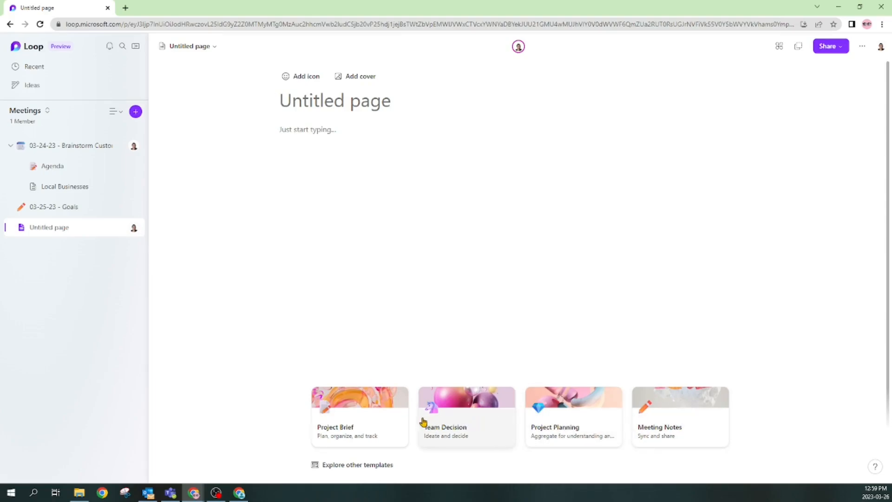
{"action": "left_click", "coordinate": [347, 465]}
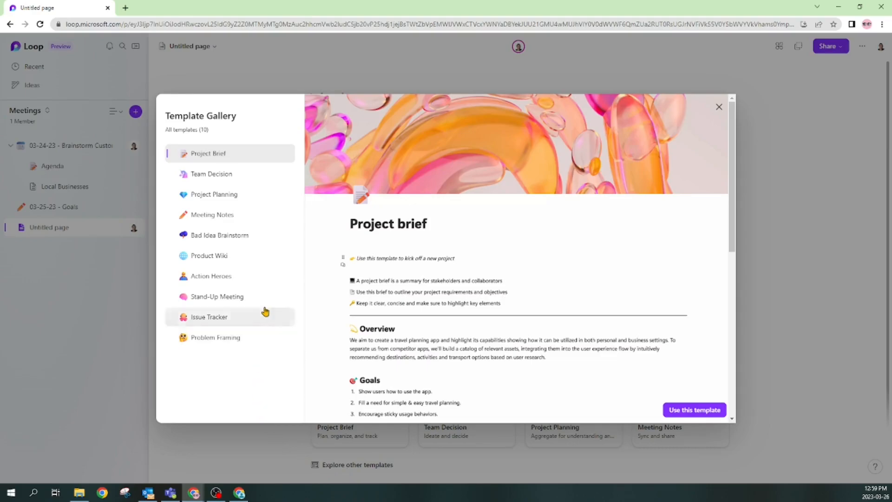
- Preview the Project Planning template, reading through its roles, assignments, goals and milestones sections
{"action": "left_click", "coordinate": [210, 196]}
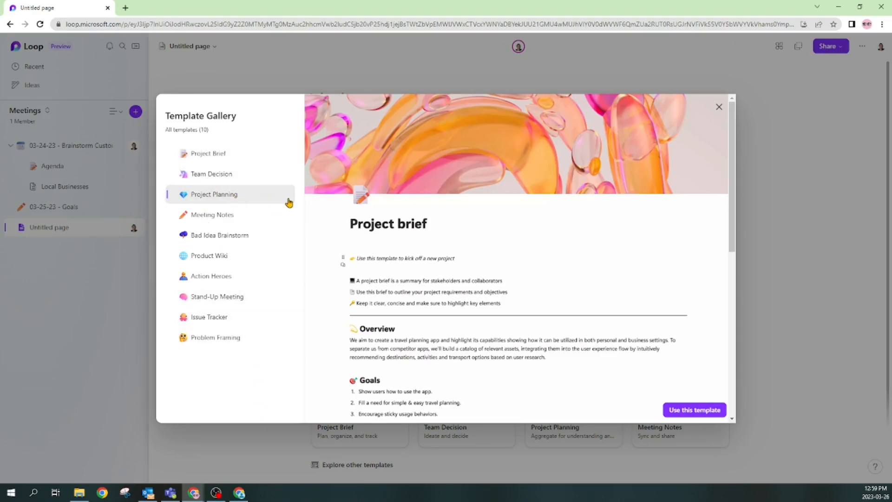
{"action": "scroll", "coordinate": [631, 249], "scroll_direction": "down", "scroll_amount": 2}
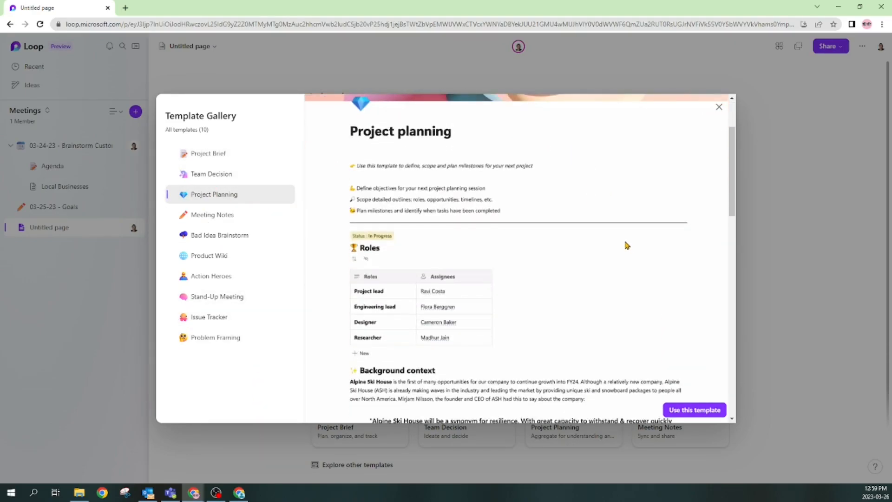
{"action": "scroll", "coordinate": [627, 245], "scroll_direction": "down", "scroll_amount": 7}
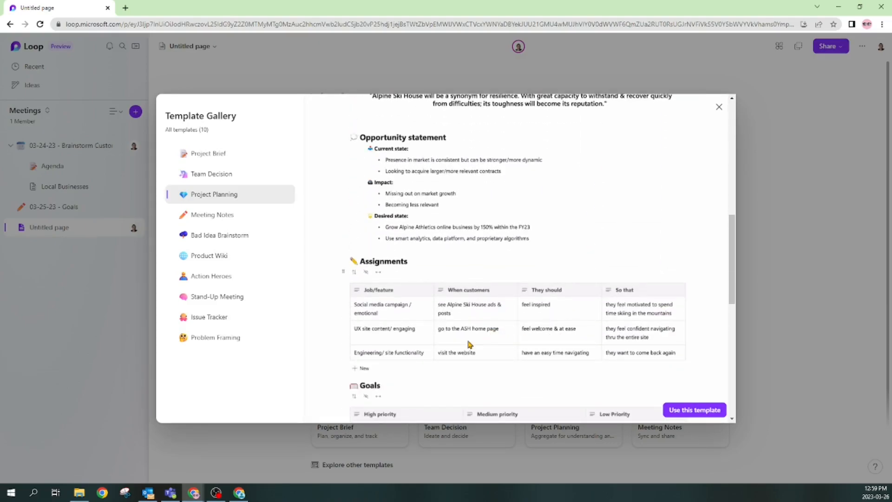
{"action": "scroll", "coordinate": [567, 258], "scroll_direction": "down", "scroll_amount": 3}
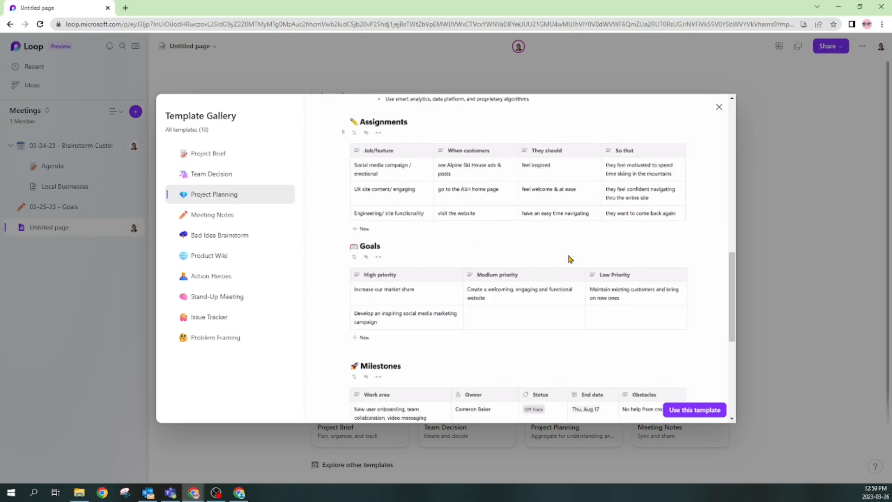
- Preview the Meeting Notes template and apply it to the new page
{"action": "left_click", "coordinate": [246, 215]}
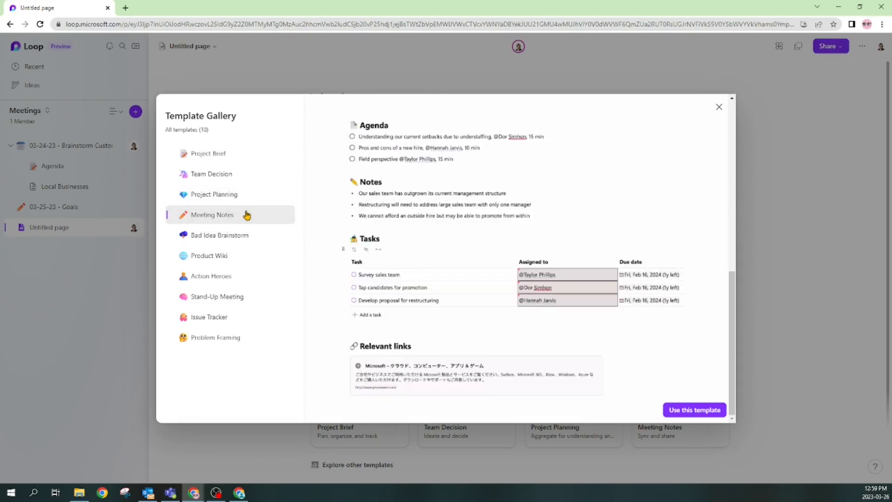
{"action": "scroll", "coordinate": [602, 299], "scroll_direction": "up", "scroll_amount": 8}
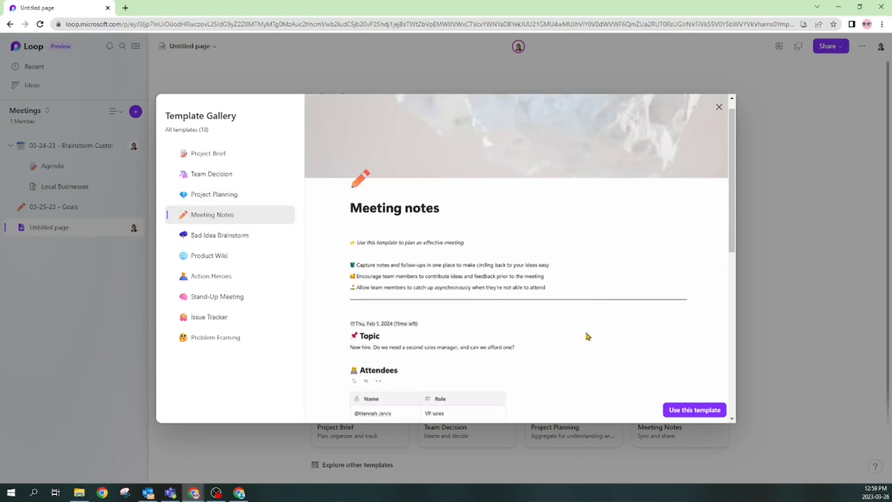
{"action": "left_click", "coordinate": [671, 412]}
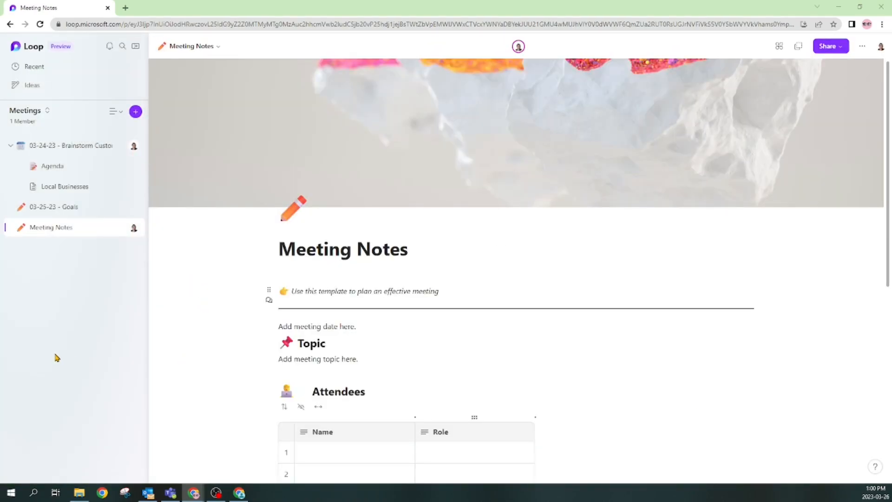
- Replace the Meeting Notes page's cover with the pink gradient from the Gradients gallery
{"action": "left_click", "coordinate": [618, 134]}
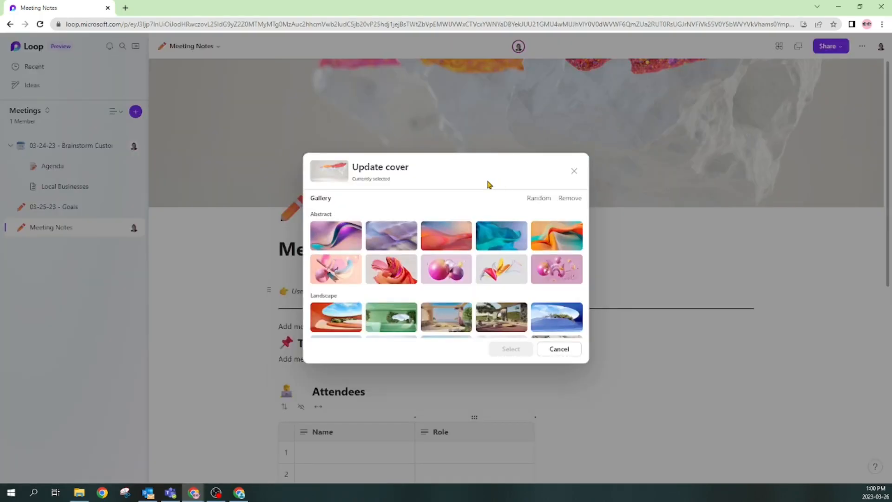
{"action": "scroll", "coordinate": [426, 252], "scroll_direction": "down", "scroll_amount": 5}
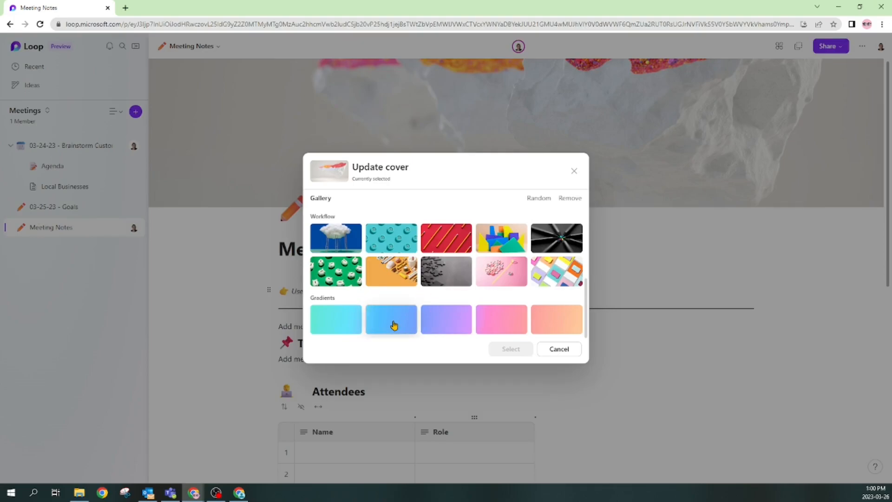
{"action": "left_click", "coordinate": [501, 320]}
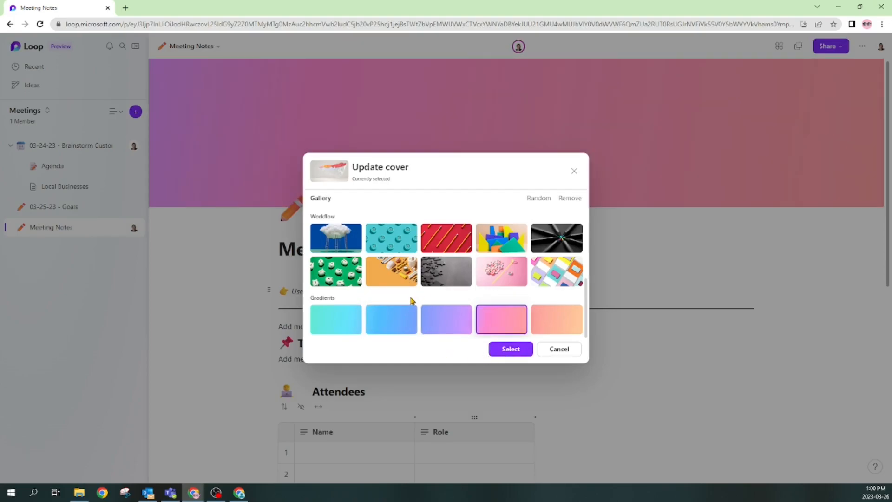
{"action": "left_click", "coordinate": [514, 352]}
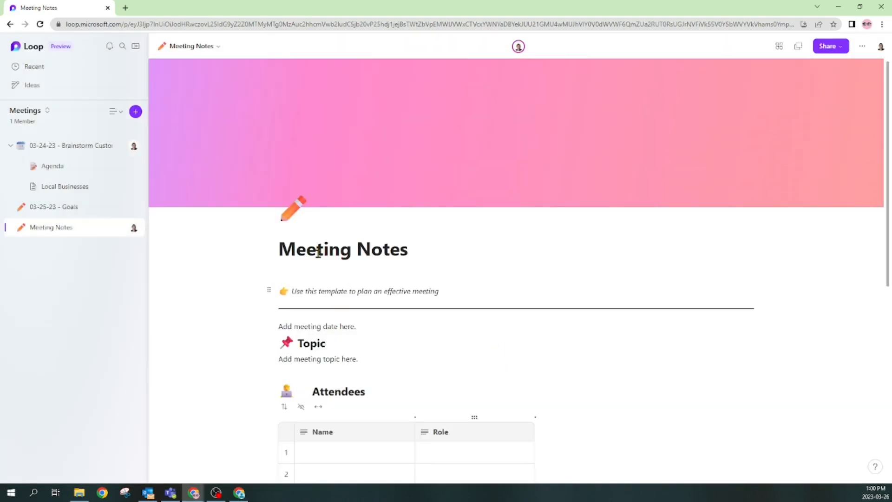
- Change the page icon to the calendar emoji and retitle the page "Customer Appreciation Event"
{"action": "left_click", "coordinate": [291, 222]}
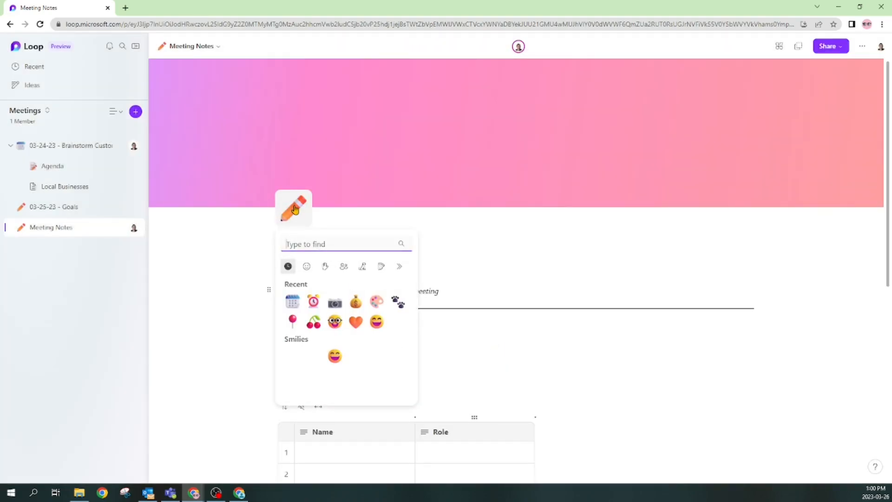
{"action": "left_click", "coordinate": [291, 301]}
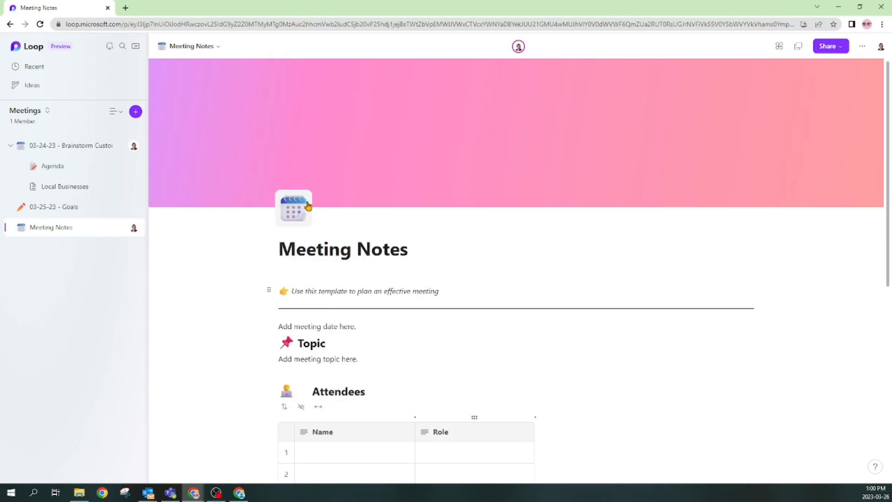
{"action": "double_click", "coordinate": [284, 248]}
{"action": "left_click", "coordinate": [286, 249]}
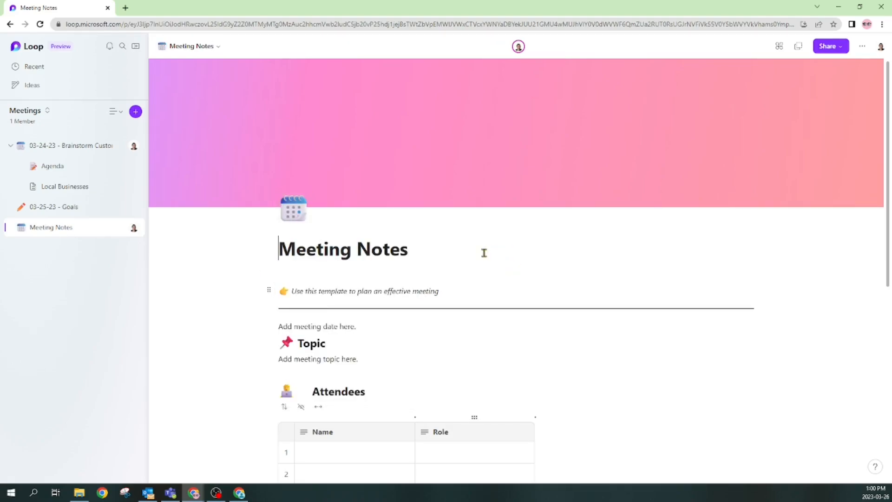
{"action": "left_click_drag", "start_coordinate": [450, 247], "coordinate": [260, 243]}
{"action": "type", "text": "Customer Appreciation Event"}
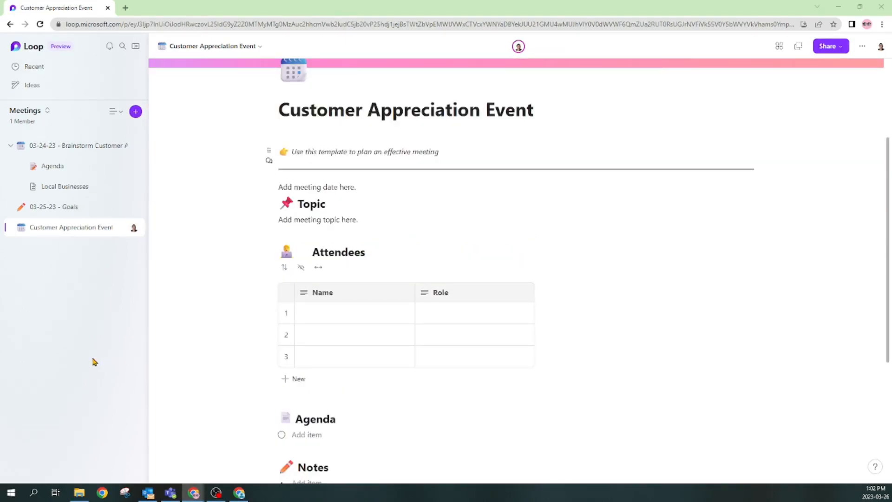
- Move the "Use this template to plan an effective meeting" line below the Attendees table and delete it
{"action": "scroll", "coordinate": [625, 227], "scroll_direction": "down", "scroll_amount": 5}
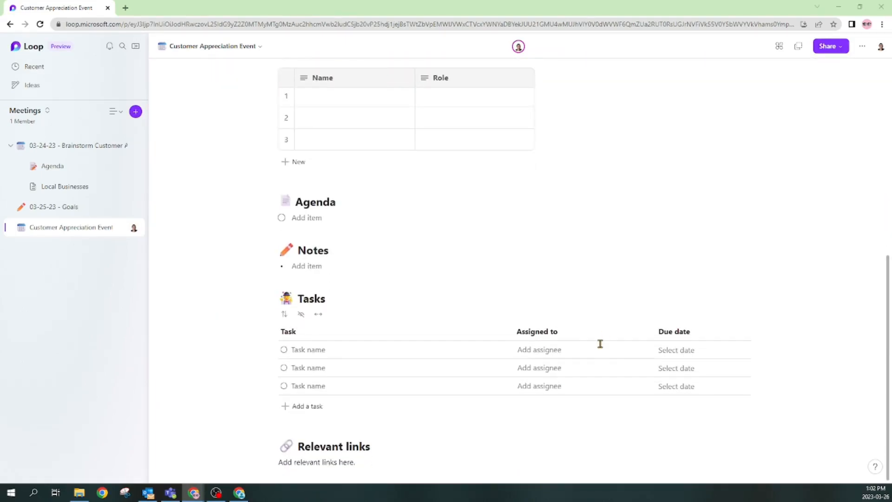
{"action": "scroll", "coordinate": [599, 344], "scroll_direction": "up", "scroll_amount": 8}
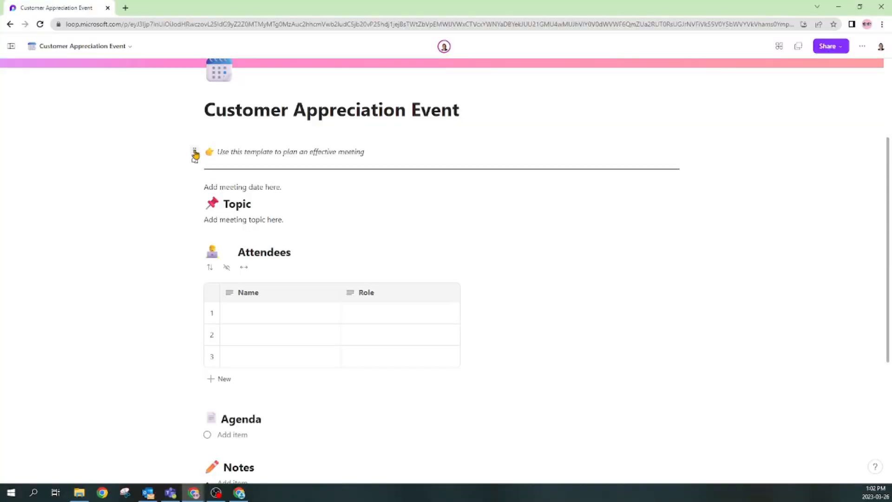
{"action": "left_click_drag", "start_coordinate": [194, 151], "coordinate": [183, 400]}
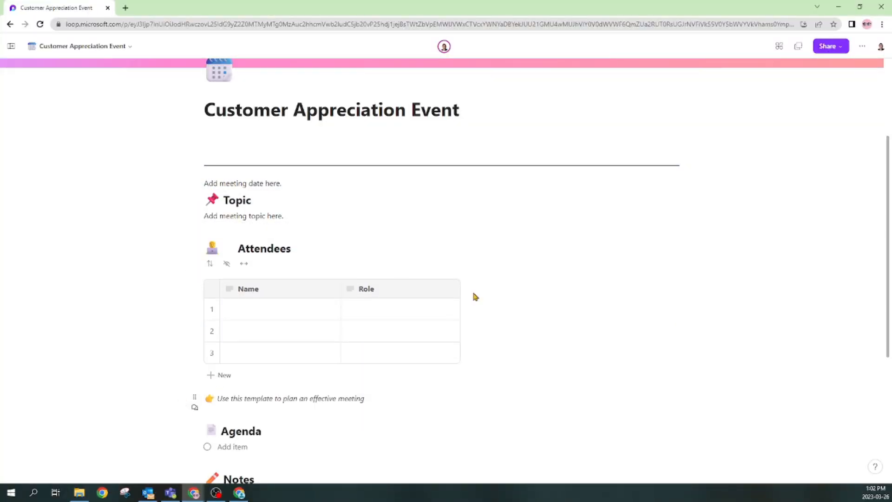
{"action": "left_click", "coordinate": [195, 398]}
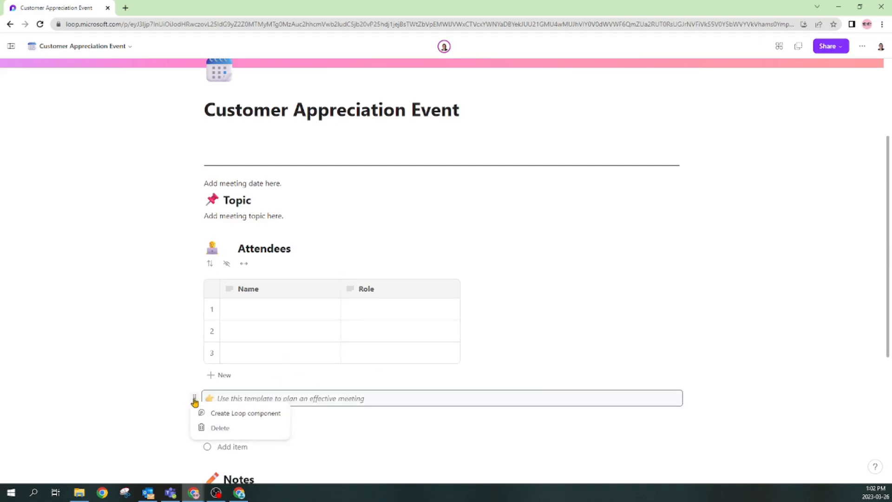
{"action": "left_click", "coordinate": [243, 434]}
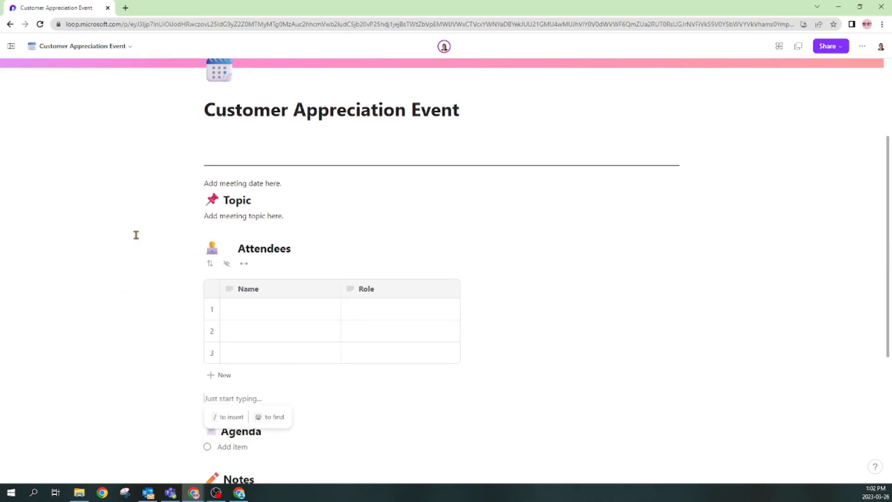
- Replace the "Add meeting date here." placeholder with a date component set to today
{"action": "left_click", "coordinate": [241, 182]}
{"action": "left_click", "coordinate": [279, 182]}
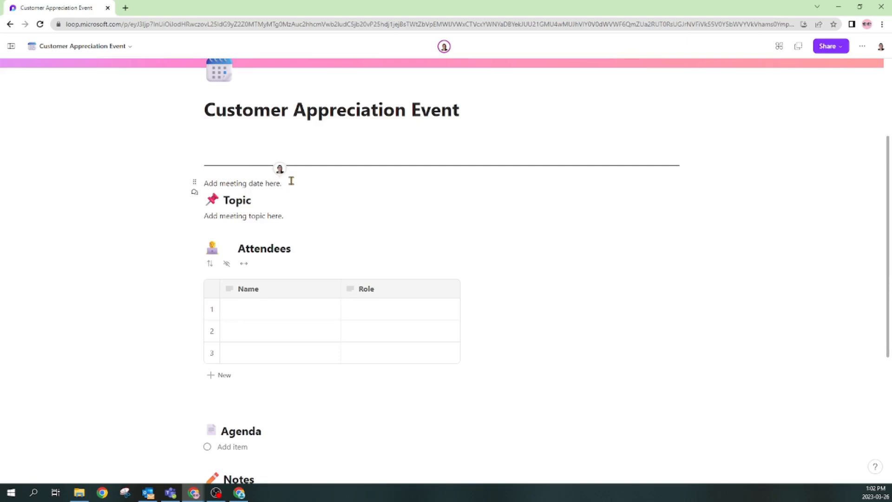
{"action": "left_click", "coordinate": [195, 183], "text": "shift"}
{"action": "key", "text": "BackSpace"}
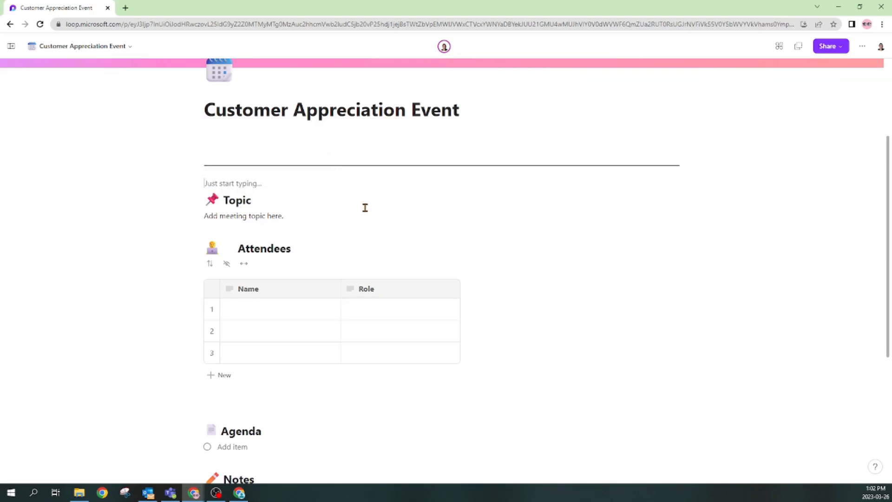
{"action": "type", "text": "/"}
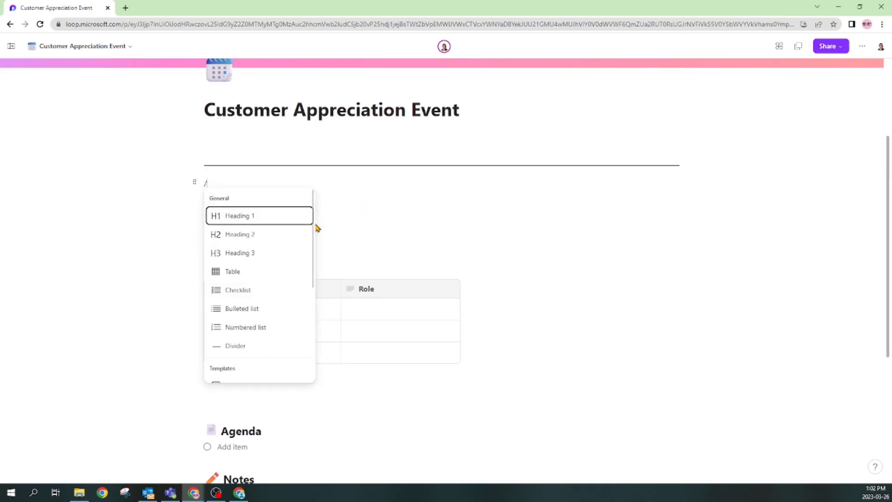
{"action": "scroll", "coordinate": [286, 251], "scroll_direction": "down", "scroll_amount": 5}
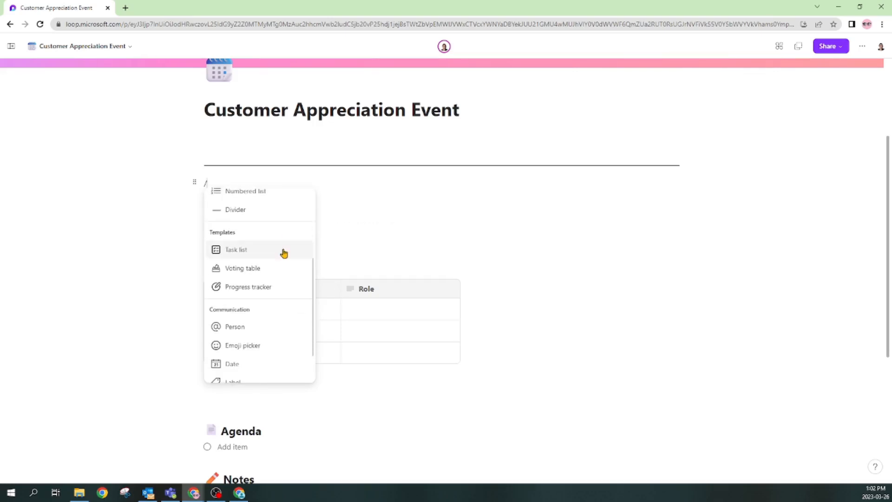
{"action": "left_click", "coordinate": [232, 315]}
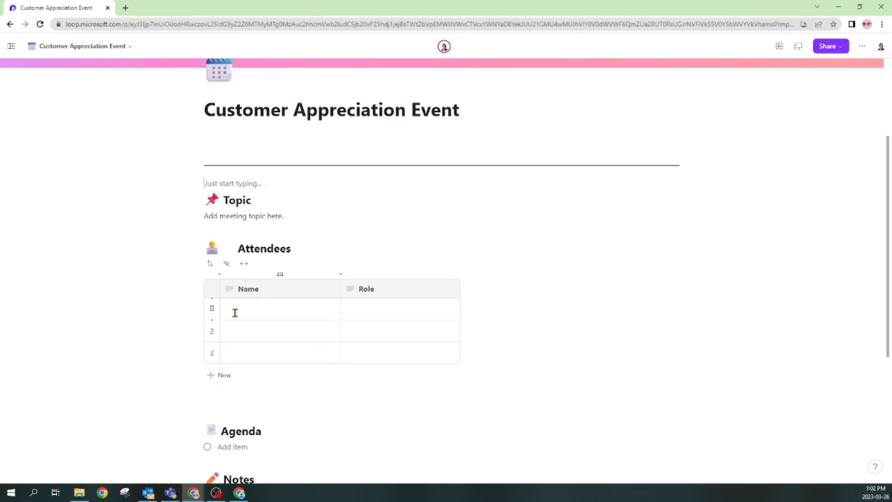
{"action": "left_click", "coordinate": [220, 285]}
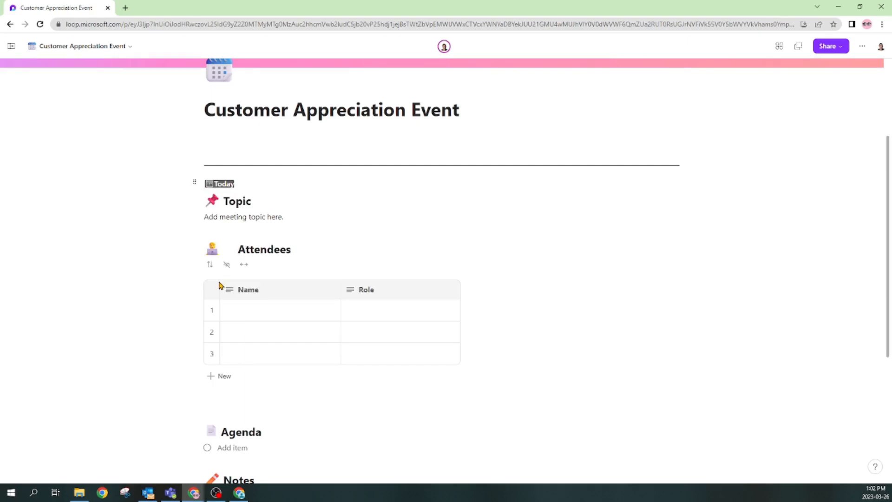
- Replace the Topic placeholder with "To discuss the upcoming customer appreciation event so that we can grow our customer base in the pet grooming department"
{"action": "left_click", "coordinate": [267, 217]}
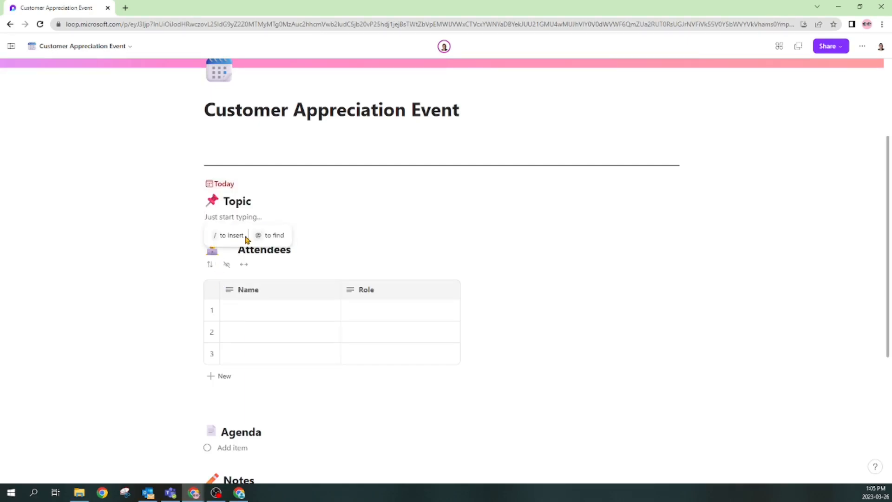
{"action": "type", "text": "To discuss the upcoming customer appreciation event so that we can grow our customer base in the pet grooming department."}
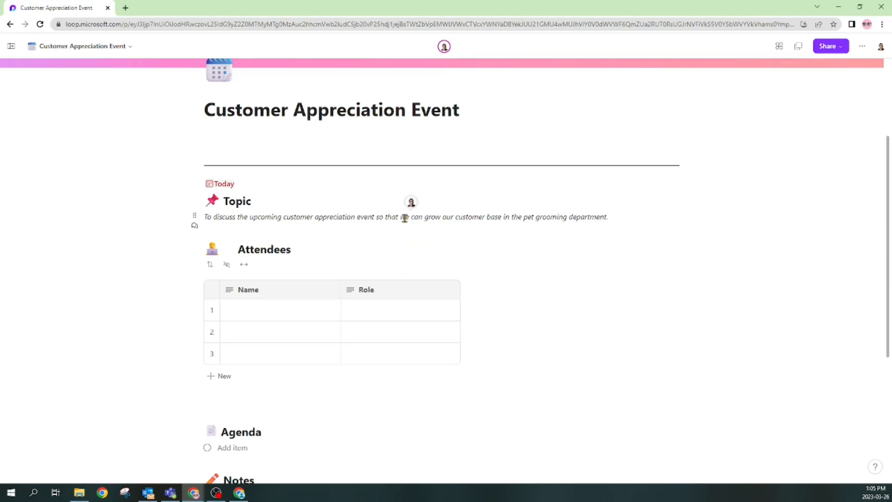
- Apply an orange background to "we can grow our customer base in the pet grooming department" in the topic sentence
{"action": "left_click_drag", "start_coordinate": [400, 216], "coordinate": [608, 216]}
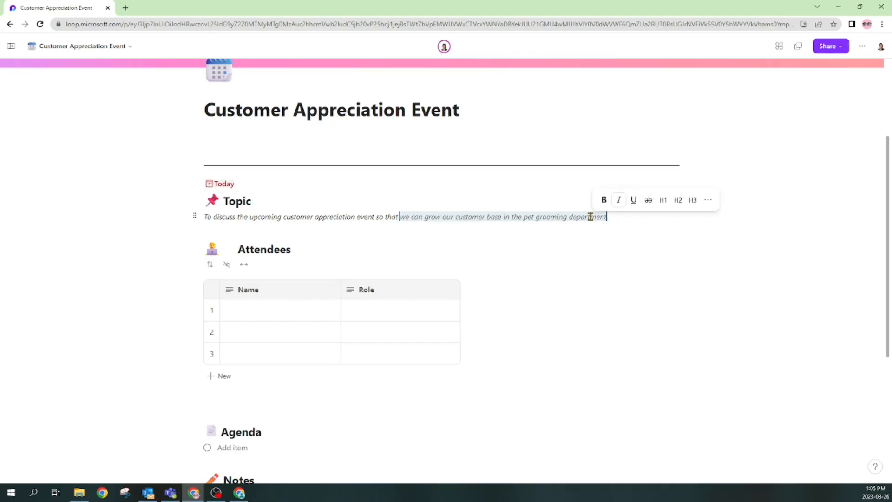
{"action": "right_click", "coordinate": [589, 216]}
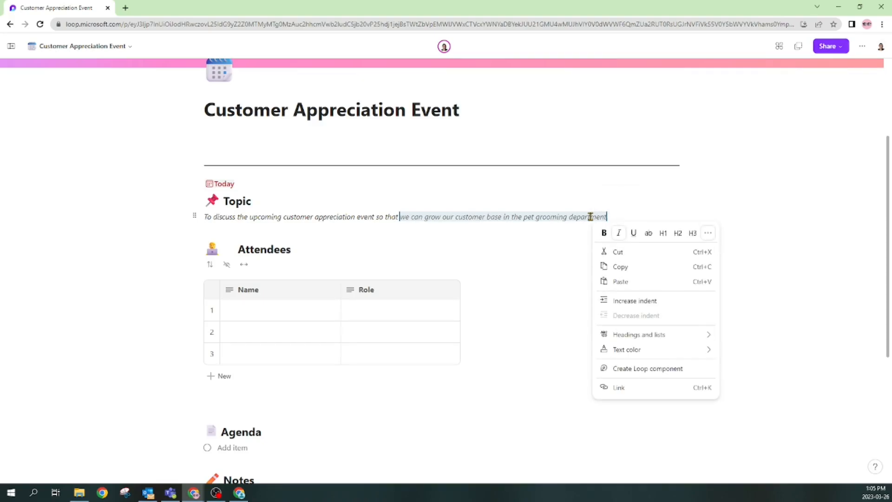
{"action": "left_click", "coordinate": [642, 356]}
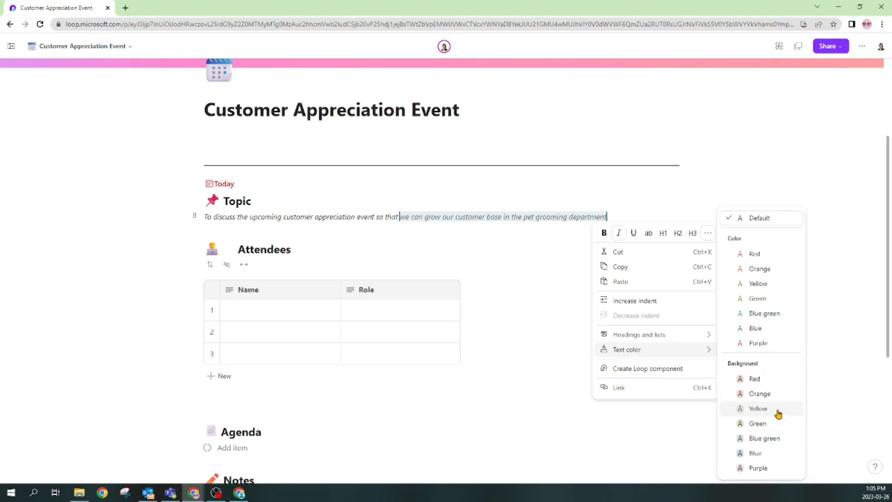
{"action": "left_click", "coordinate": [776, 393]}
{"action": "left_click", "coordinate": [569, 264]}
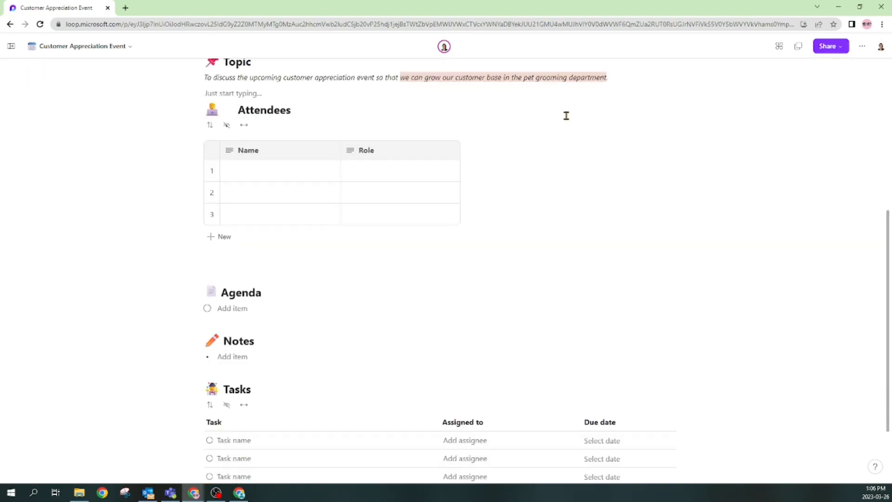
- Fill the Attendees table with three attendee names and the roles Owner & Groomer, Marketing Manager and Customer Service Rep
{"action": "left_click", "coordinate": [250, 168]}
{"action": "type", "text": "Amy\tOwner & Groomer Mike\tMarketing Manager Lauren\tCustomer Service Rep"}
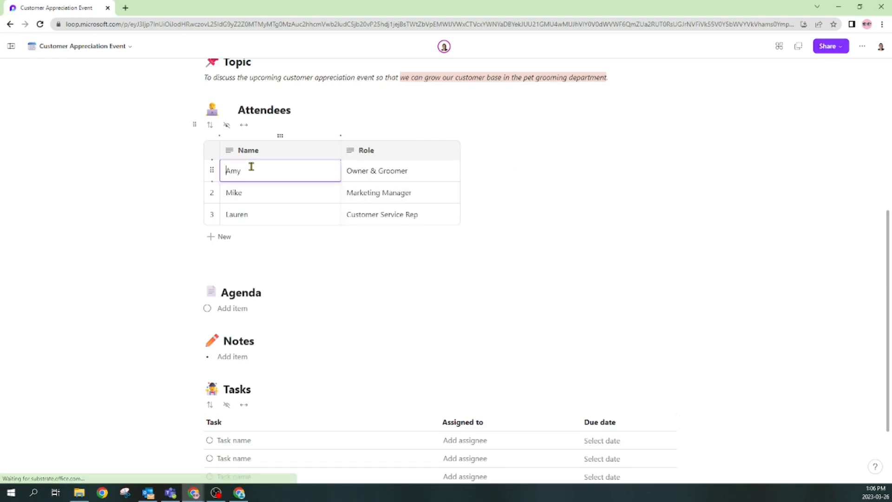
- Add the agenda item "Overview of event" with a mention of the page owner and a duration of 15 minutes
{"action": "scroll", "coordinate": [257, 183], "scroll_direction": "down", "scroll_amount": 2}
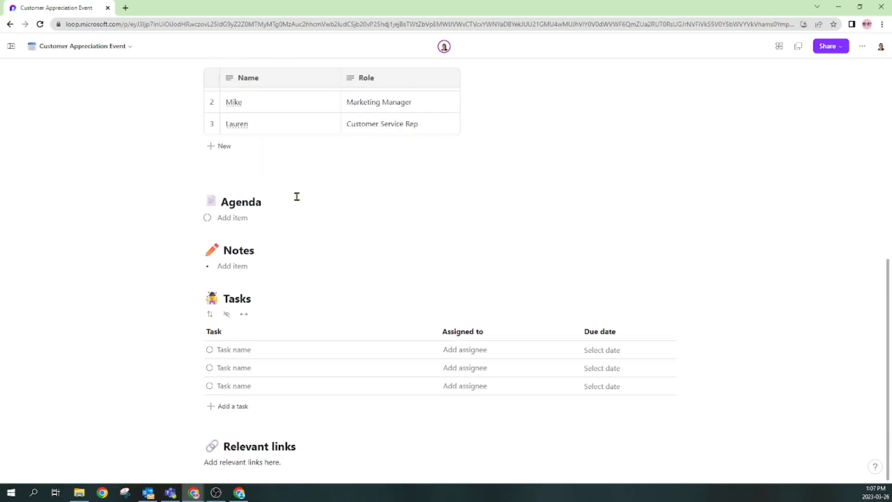
{"action": "left_click", "coordinate": [244, 218]}
{"action": "type", "text": "Overview of event."}
{"action": "type", "text": "@a"}
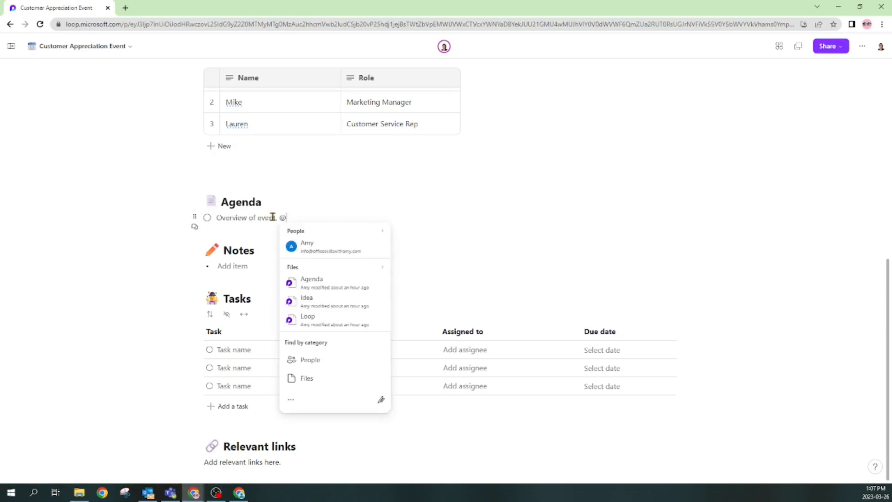
{"action": "key", "text": "Return"}
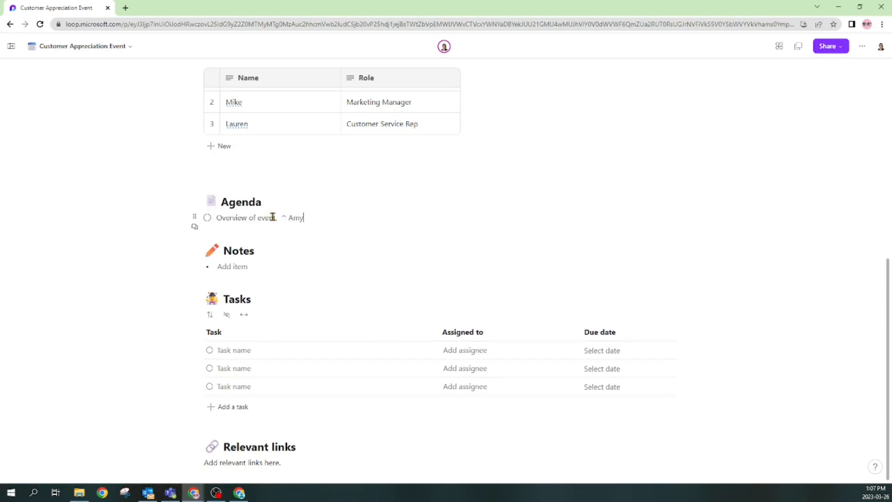
{"action": "type", "text": ", 15"}
- Add the agenda items "Budget for the event" at 10 min and "Create & assign tasks for the event" at 15 min, each with its presenter's name
{"action": "left_click", "coordinate": [234, 232]}
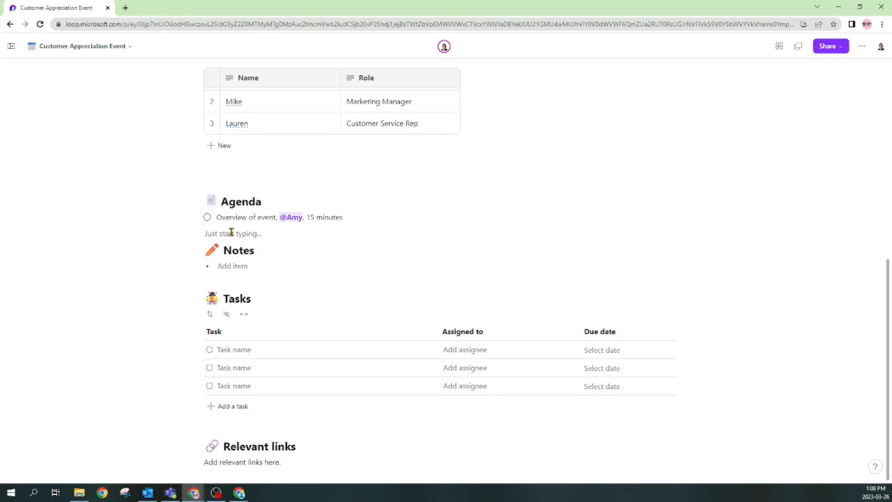
{"action": "type", "text": "Budget for the event, Amy, 10 min Create & assign tasks for the event Mike P.,15 min"}
{"action": "key", "text": "Return"}
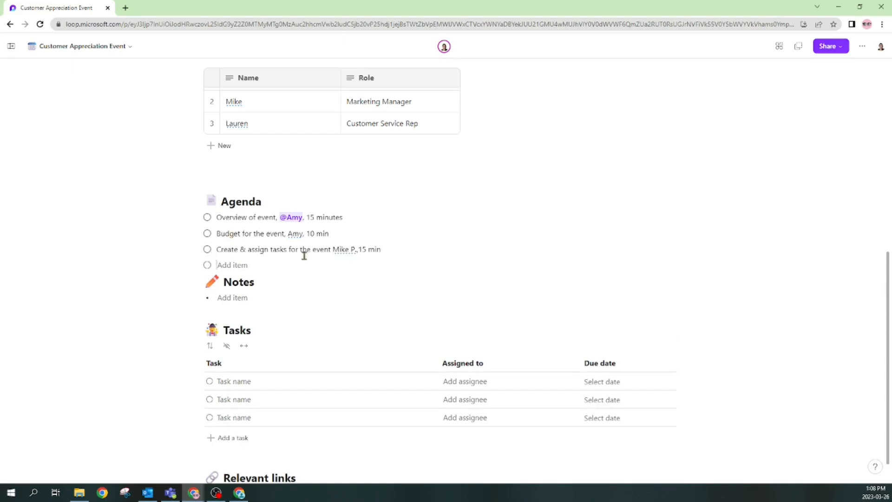
- Mention the presenter of the tasks agenda item and grant them access with notification, and remove the empty last agenda item
{"action": "left_click", "coordinate": [340, 248]}
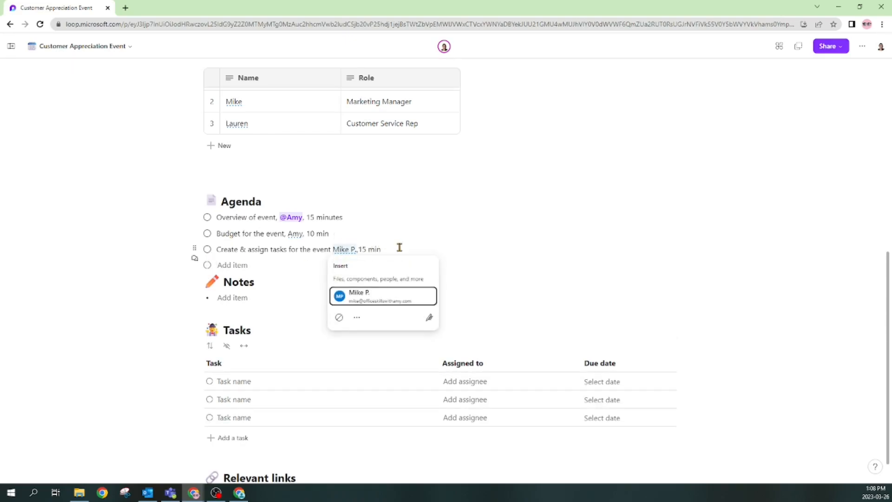
{"action": "left_click", "coordinate": [388, 299]}
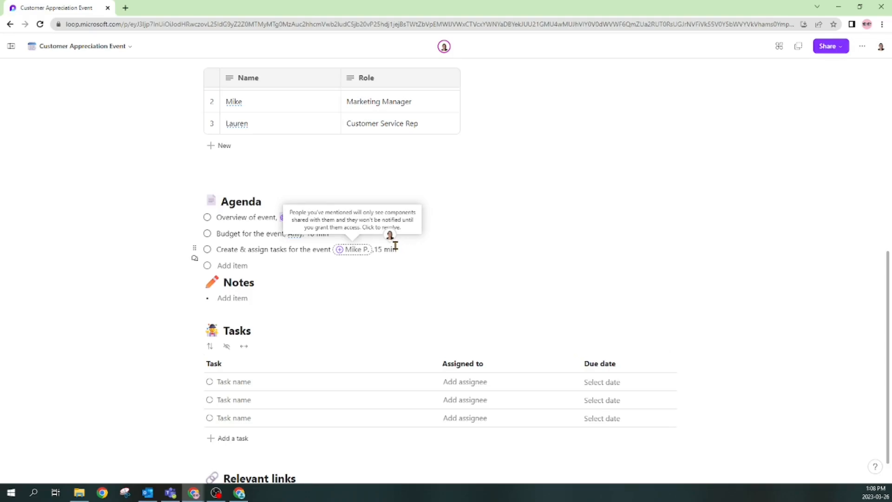
{"action": "left_click", "coordinate": [344, 252]}
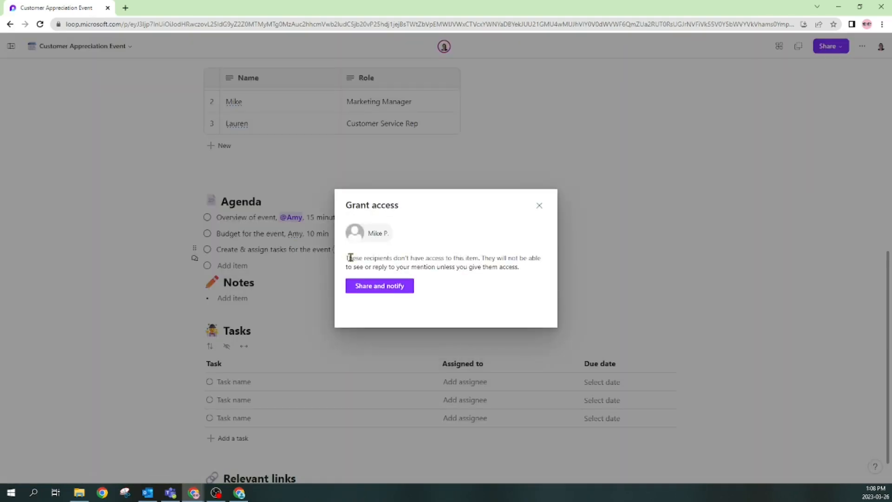
{"action": "left_click", "coordinate": [380, 287]}
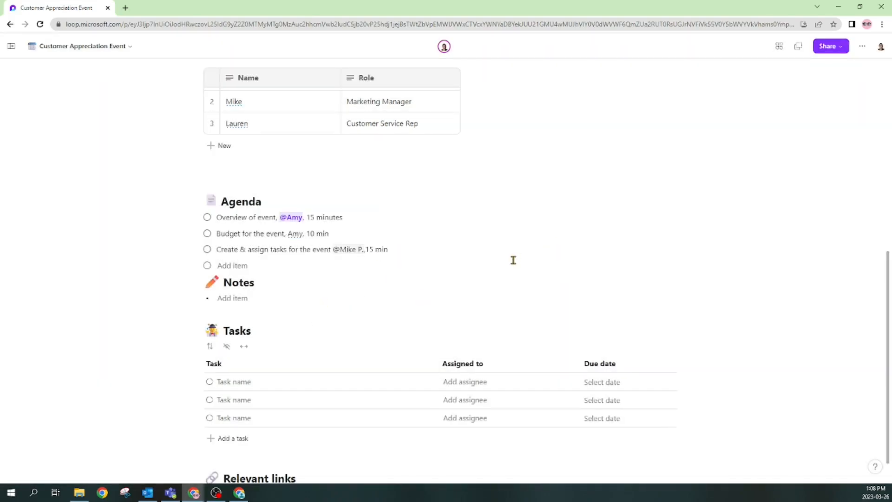
{"action": "key", "text": "BackSpace"}
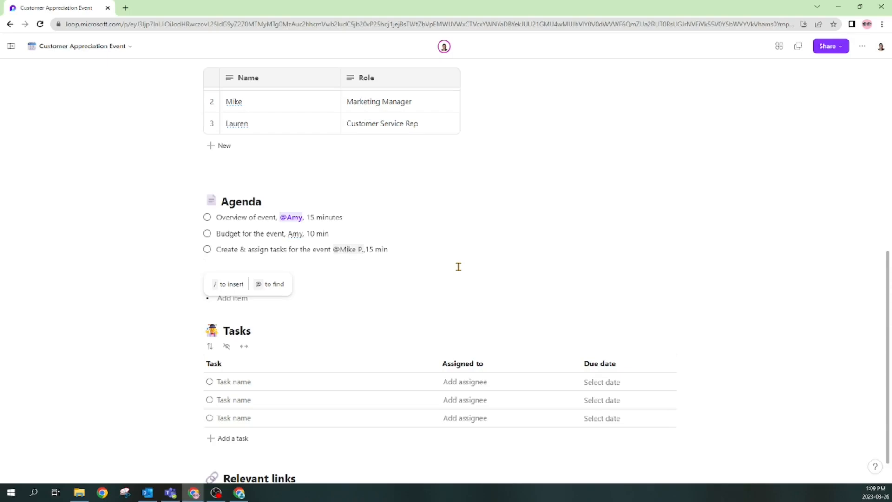
- Rename the Notes section heading to "Overview"
{"action": "key", "text": "alt+Tab"}
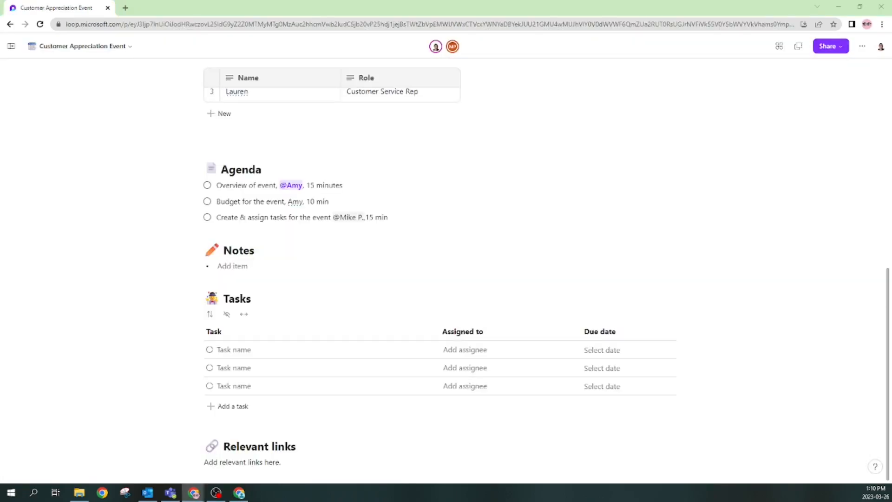
{"action": "double_click", "coordinate": [242, 250]}
{"action": "type", "text": "Overview"}
- Add the bullet "We are going to host a customer appreciation event on May 1, 2023 from 11 am to 3 pm" with an alarm clock emoji
{"action": "left_click", "coordinate": [221, 265]}
{"action": "type", "text": "We are going to host a customer appreciation event on May 1, 2023 from 11 am to 3 pm"}
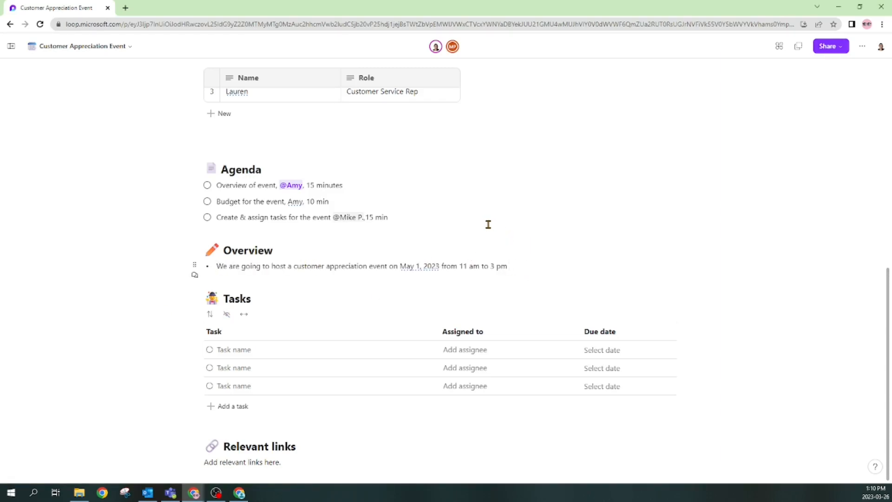
{"action": "key", "text": "super+period"}
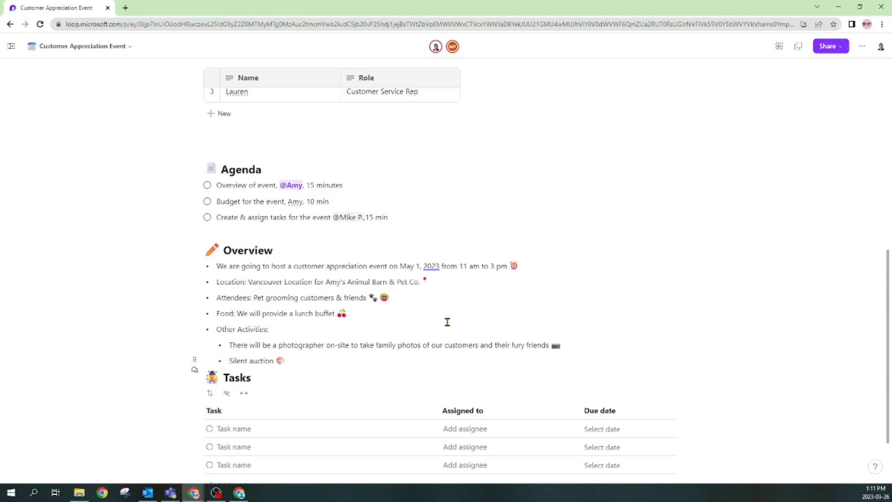
- Add a "Budget" heading with a money bag emoji above the Tasks section, formatted as Heading 2
{"action": "scroll", "coordinate": [446, 321], "scroll_direction": "down", "scroll_amount": 2}
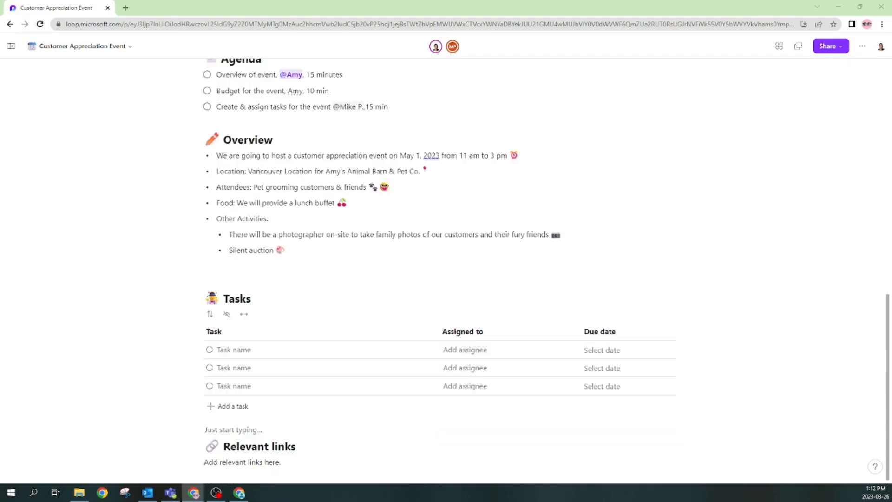
{"action": "left_click", "coordinate": [219, 273]}
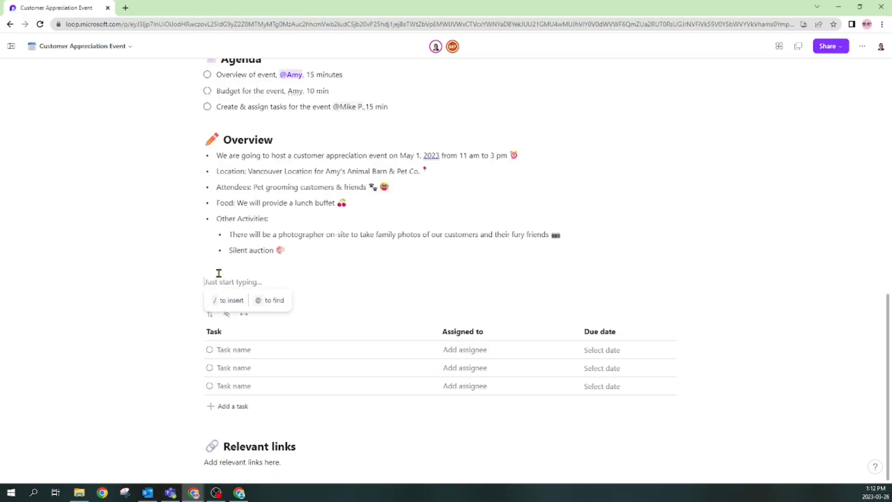
{"action": "type", "text": ":money"}
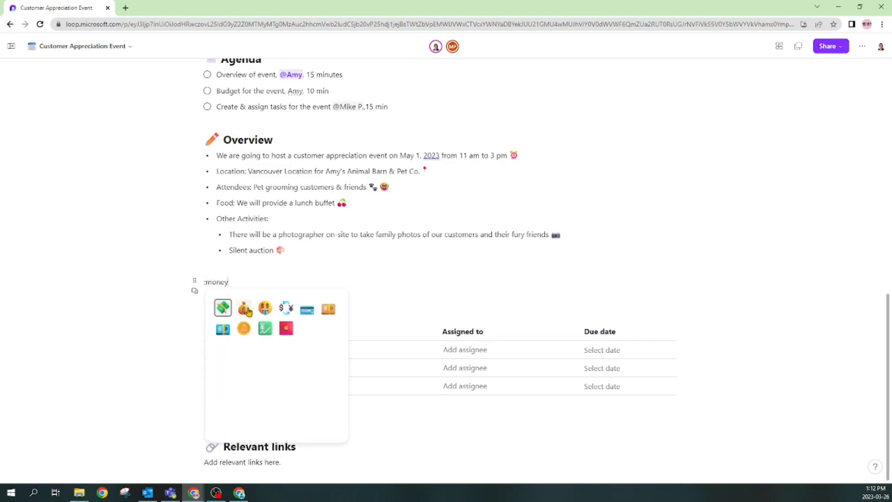
{"action": "left_click", "coordinate": [244, 308]}
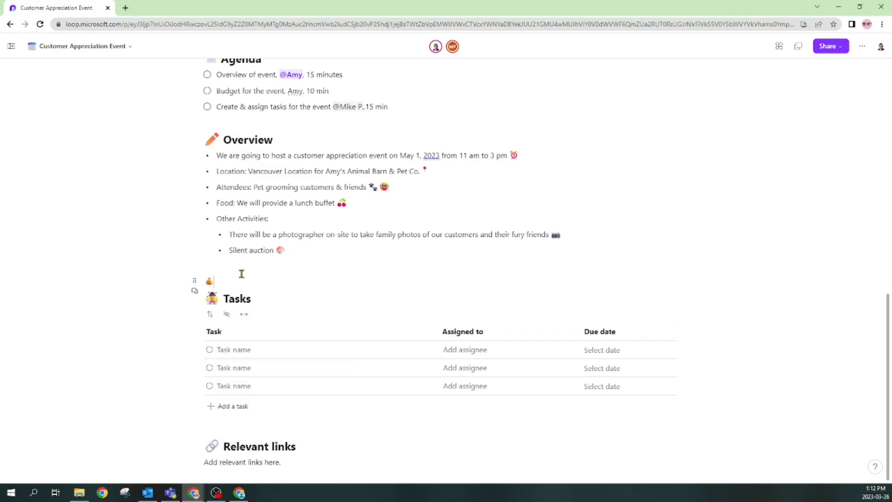
{"action": "type", "text": "Budget"}
{"action": "key", "text": "Return"}
{"action": "left_click_drag", "start_coordinate": [254, 280], "coordinate": [201, 284]}
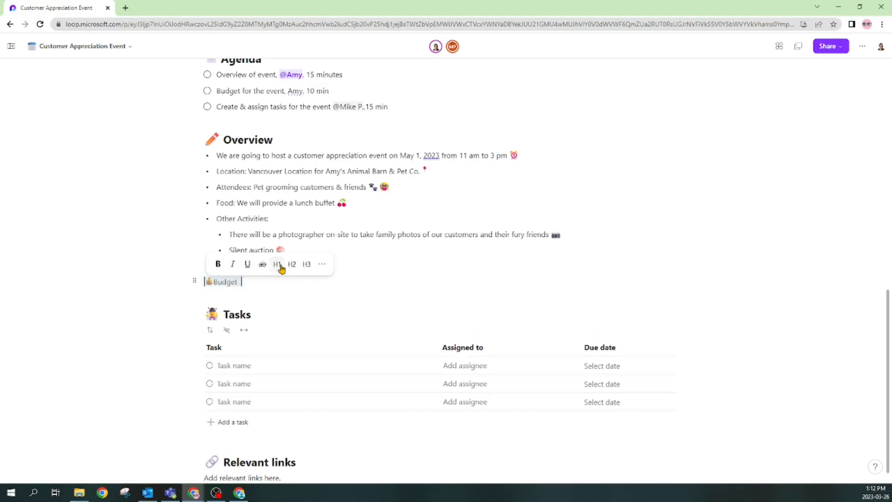
{"action": "left_click", "coordinate": [291, 265]}
- Insert a table under the Budget heading and set its second column's type to Number
{"action": "left_click", "coordinate": [235, 295]}
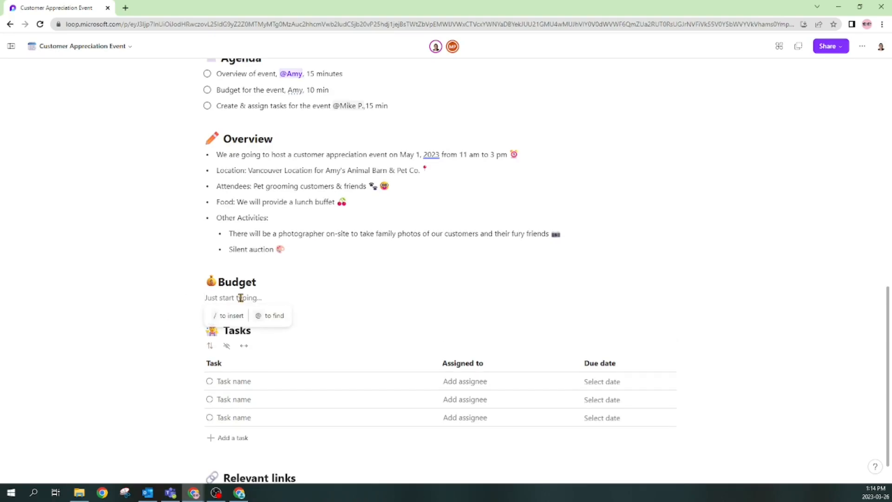
{"action": "type", "text": "/"}
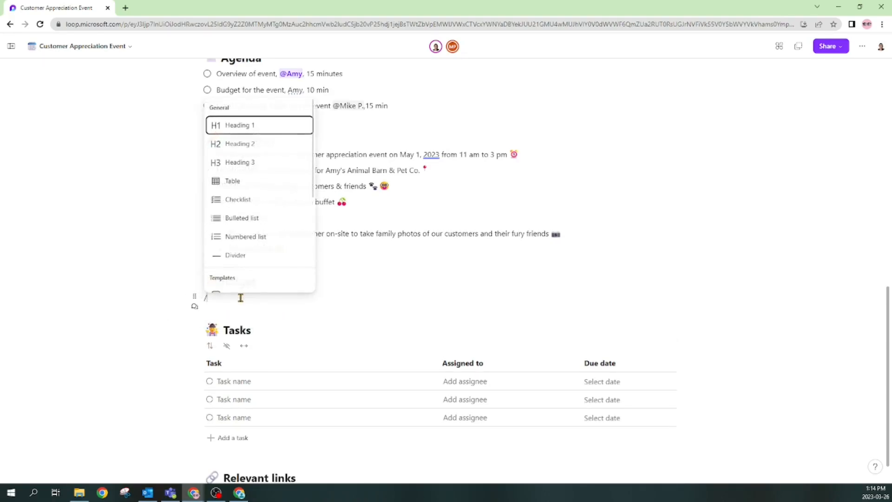
{"action": "left_click", "coordinate": [245, 180]}
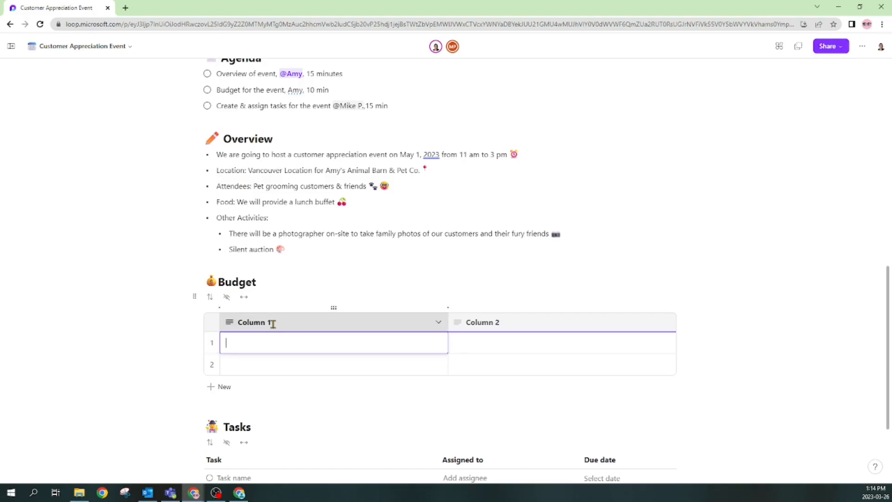
{"action": "left_click", "coordinate": [666, 323]}
{"action": "mouse_move", "coordinate": [637, 356]}
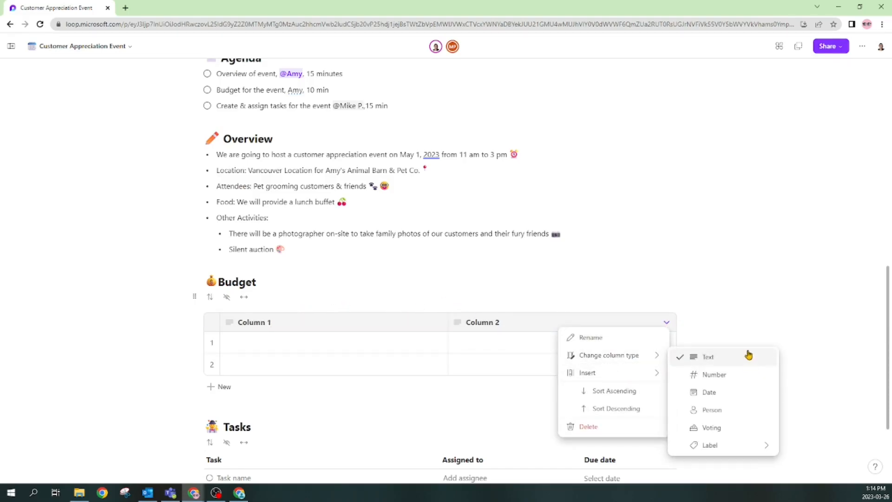
{"action": "left_click", "coordinate": [714, 375]}
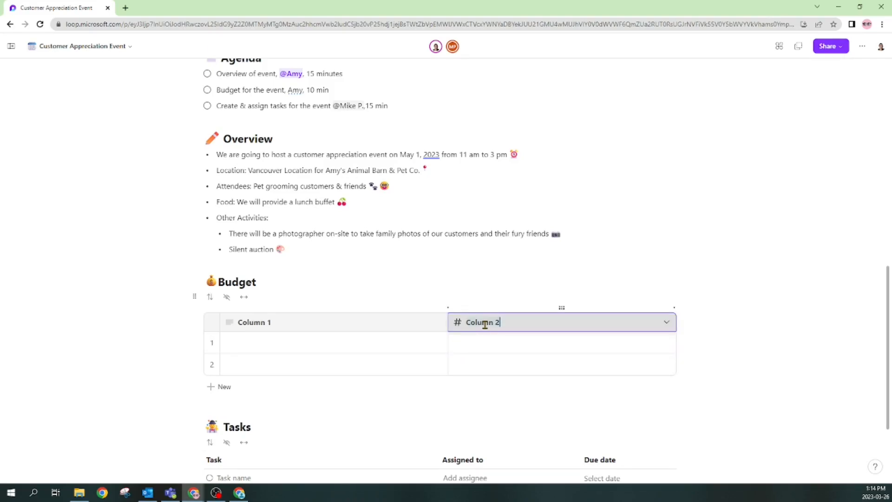
- Name the Budget table's columns "Item" and "Cost", and enter Send Invitations 50, Catering 500 and Photographer 350
{"action": "left_click", "coordinate": [484, 322]}
{"action": "type", "text": "Cost"}
{"action": "left_click", "coordinate": [255, 322]}
{"action": "key", "text": "BackSpace"}
{"action": "type", "text": "Item"}
{"action": "key", "text": "Tab"}
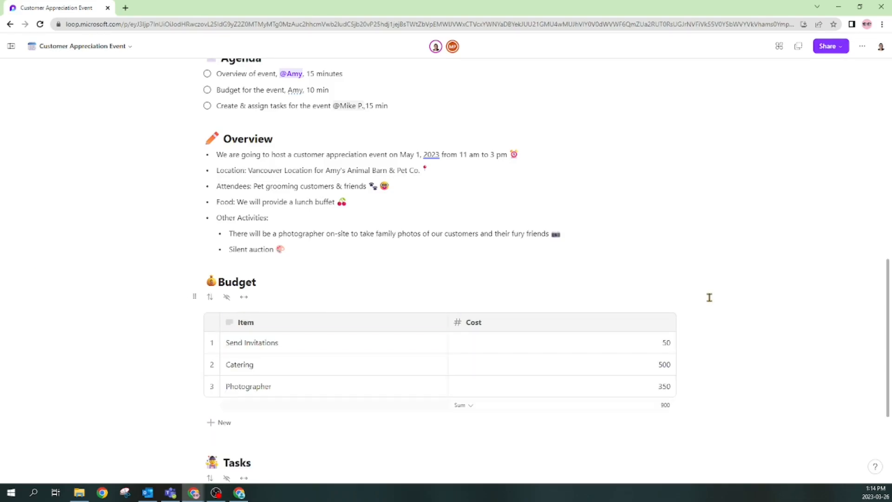
- Review the calculation options available for the Cost column's total
{"action": "scroll", "coordinate": [697, 320], "scroll_direction": "down", "scroll_amount": 2}
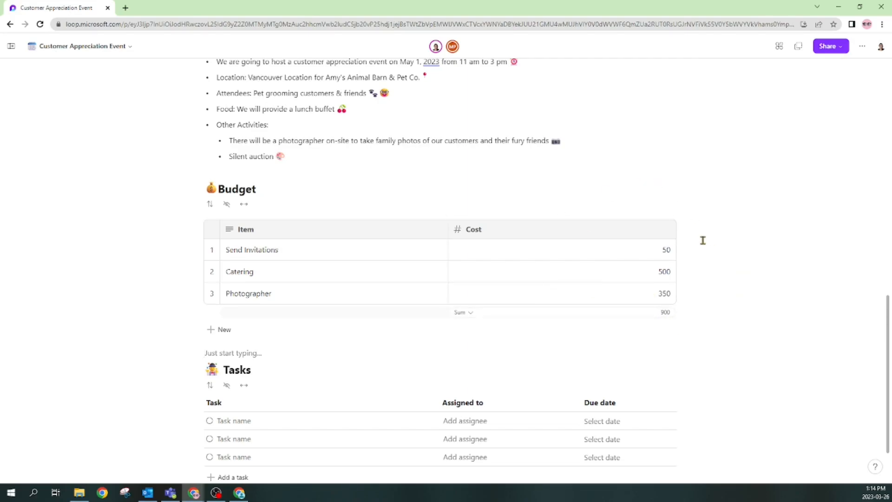
{"action": "left_click", "coordinate": [471, 314]}
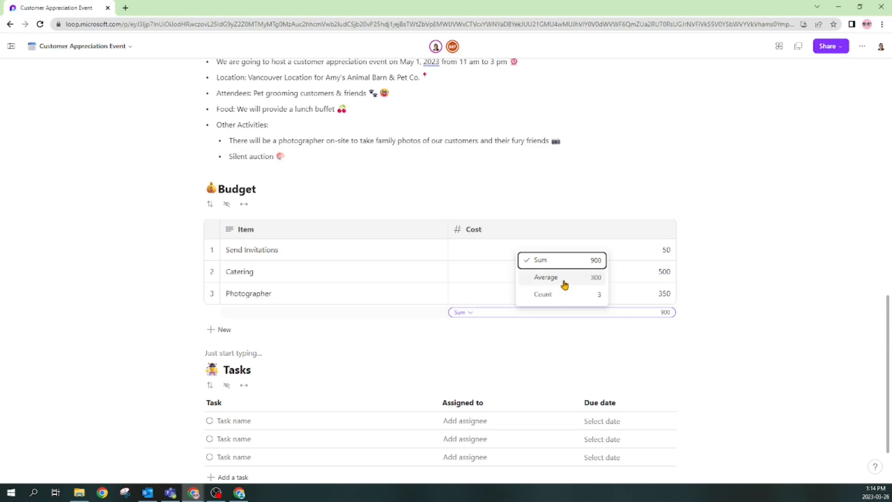
{"action": "left_click", "coordinate": [531, 341]}
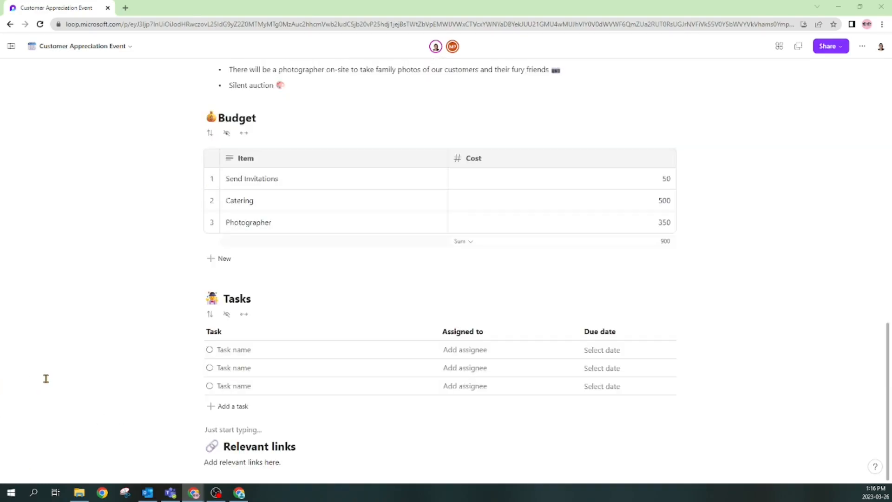
- Assign tasks "Create invitations and share with team for approval" (Mar 29), "Send invitations to customers & local business owners" (Mar 31), "Book catering and photographer" (Mar 28)
{"action": "scroll", "coordinate": [70, 377], "scroll_direction": "up", "scroll_amount": 15}
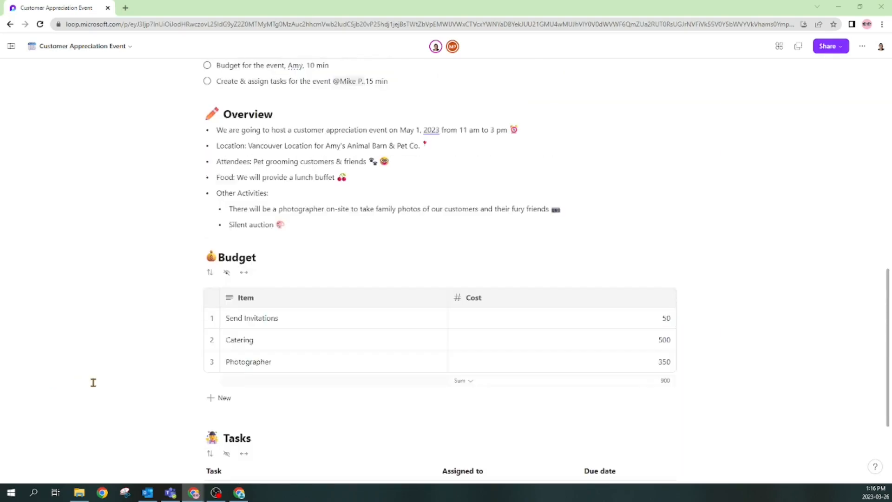
{"action": "scroll", "coordinate": [97, 367], "scroll_direction": "down", "scroll_amount": 5}
{"action": "scroll", "coordinate": [96, 360], "scroll_direction": "down", "scroll_amount": 10}
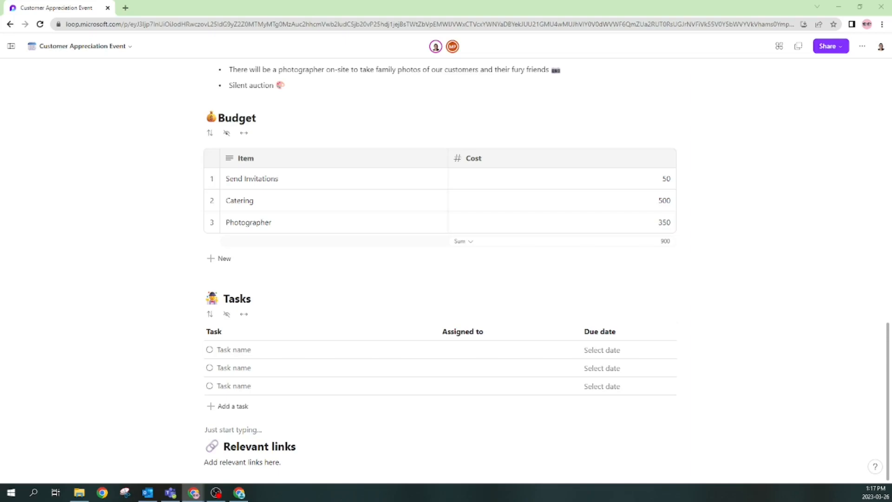
{"action": "left_click", "coordinate": [236, 352]}
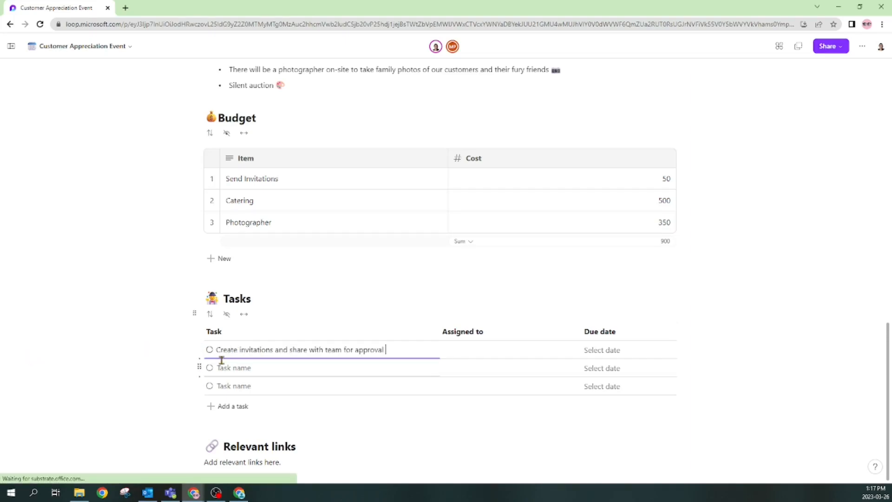
{"action": "key", "text": "Tab"}
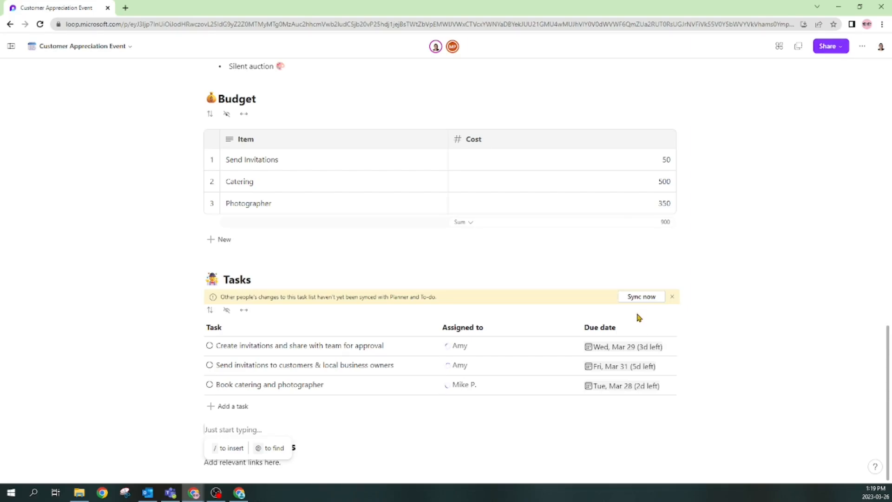
- Sync the task list with Planner and To Do, and complete "Create invitations and share with team for approval" in Teams
{"action": "left_click", "coordinate": [641, 300]}
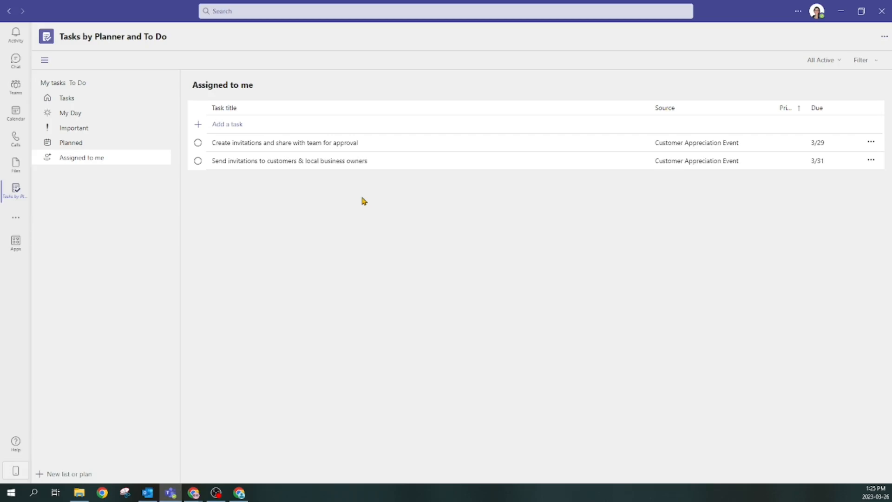
{"action": "left_click", "coordinate": [198, 143]}
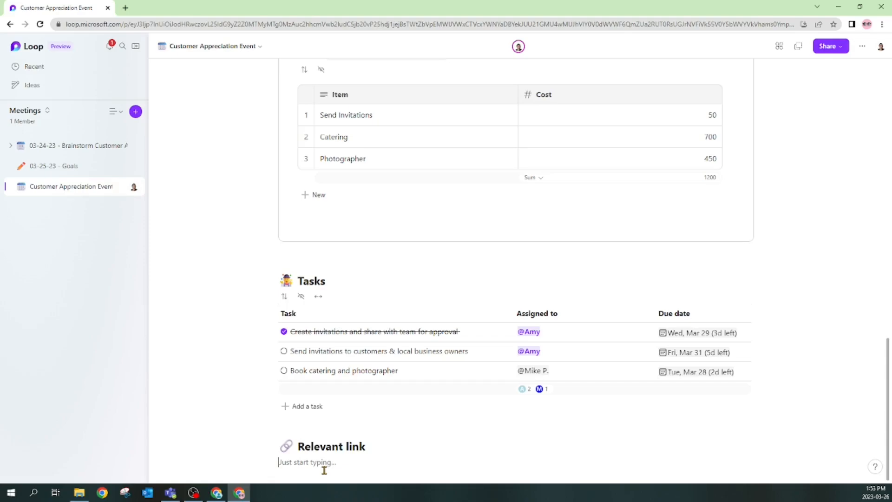
{"action": "type", "text": "https://www.microsoft.com/en-us/microsoft-loop"}
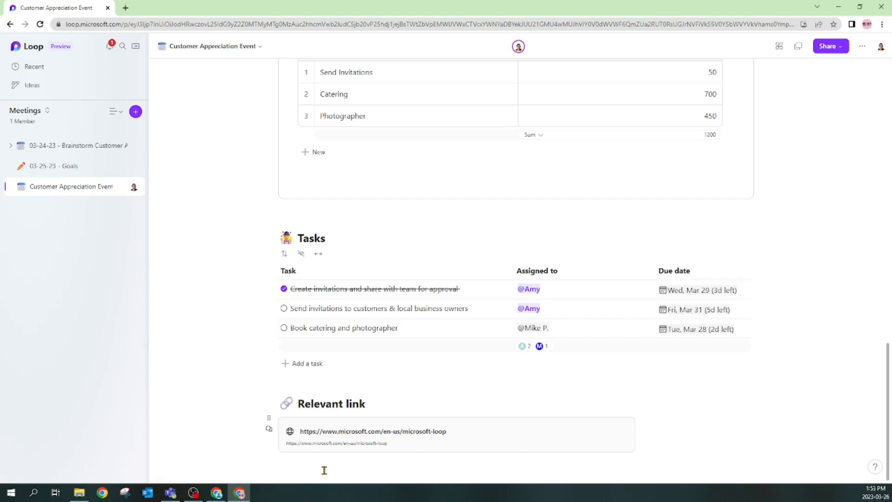
{"action": "key", "text": "alt"}
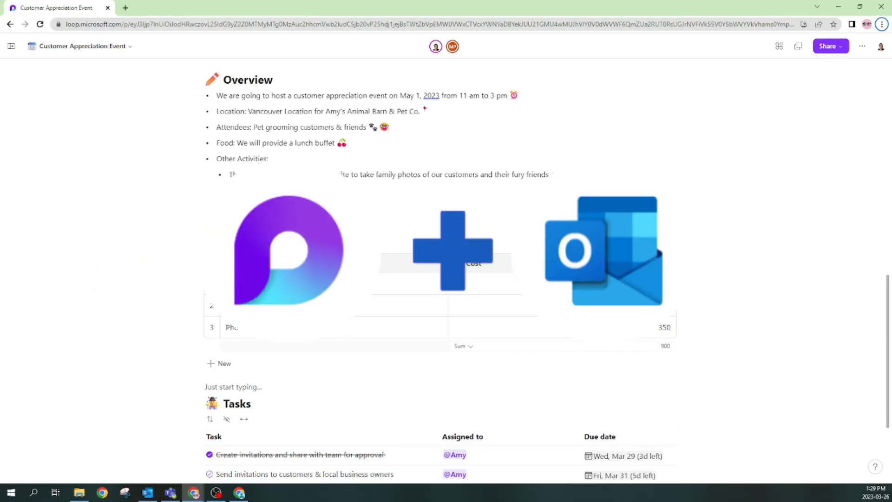
- Convert the Budget heading and its table into a Loop component
{"action": "left_click_drag", "start_coordinate": [206, 223], "coordinate": [482, 336]}
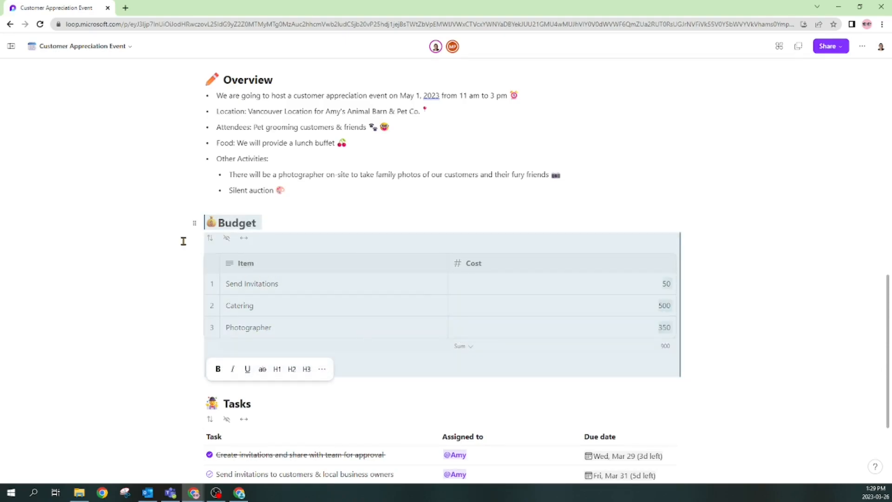
{"action": "left_click", "coordinate": [194, 224]}
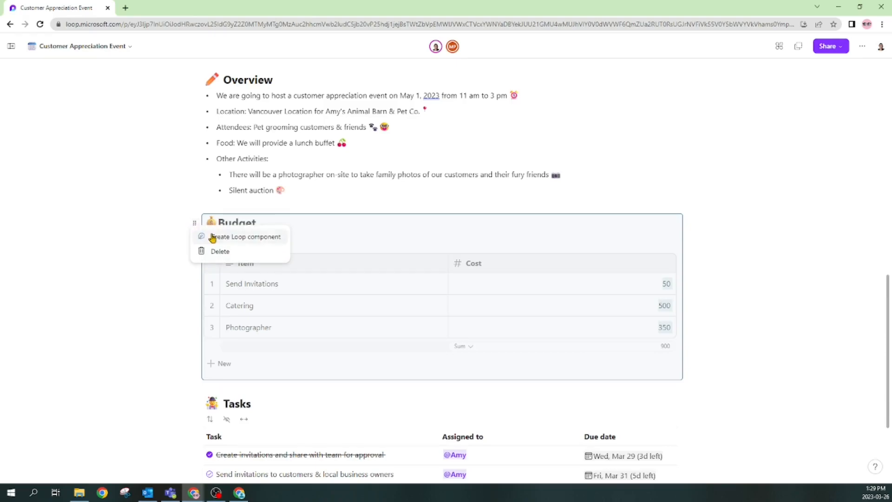
{"action": "left_click", "coordinate": [265, 238]}
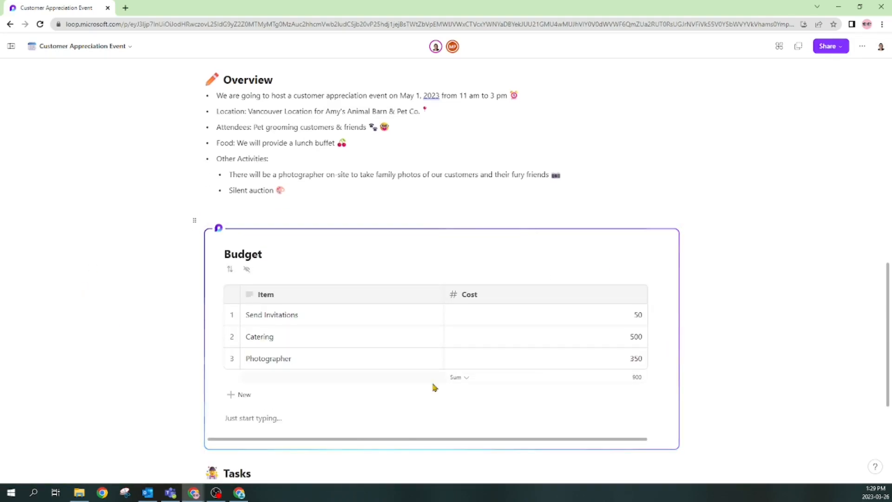
- Copy the Budget component and paste it above the closing of the "Customer Appreciation Event Budget" email in Outlook
{"action": "left_click", "coordinate": [666, 238]}
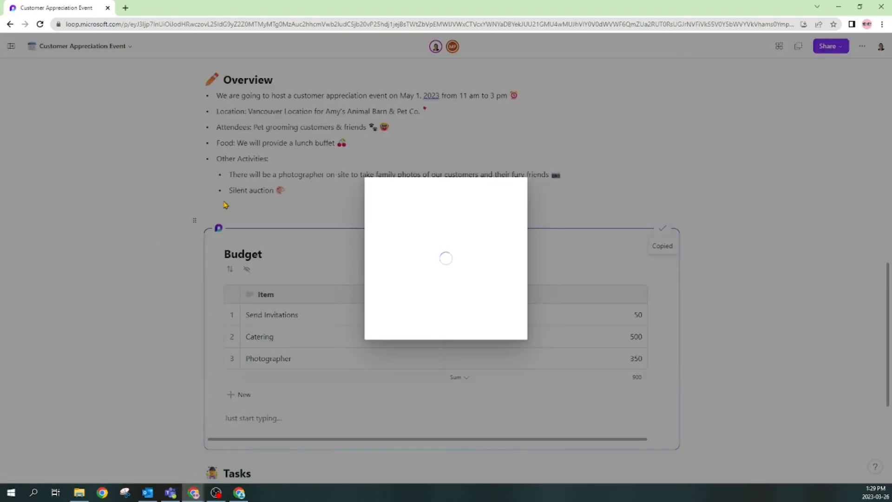
{"action": "left_click", "coordinate": [528, 244]}
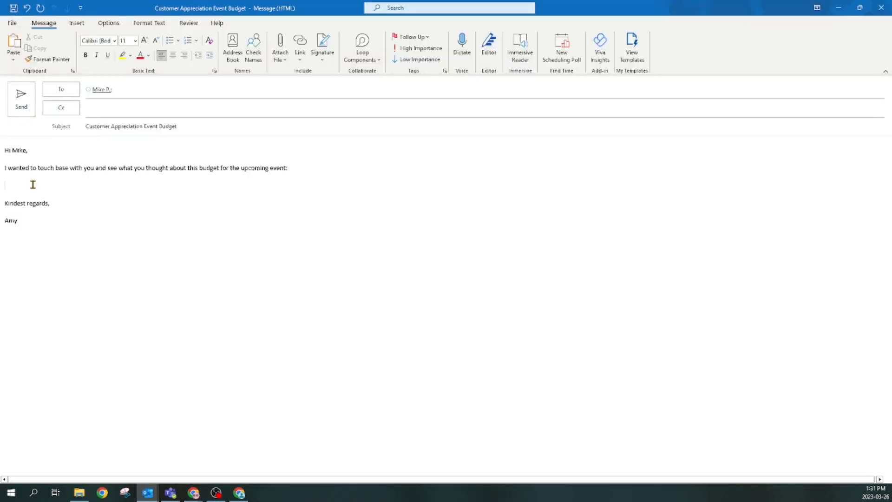
{"action": "key", "text": "ctrl+v"}
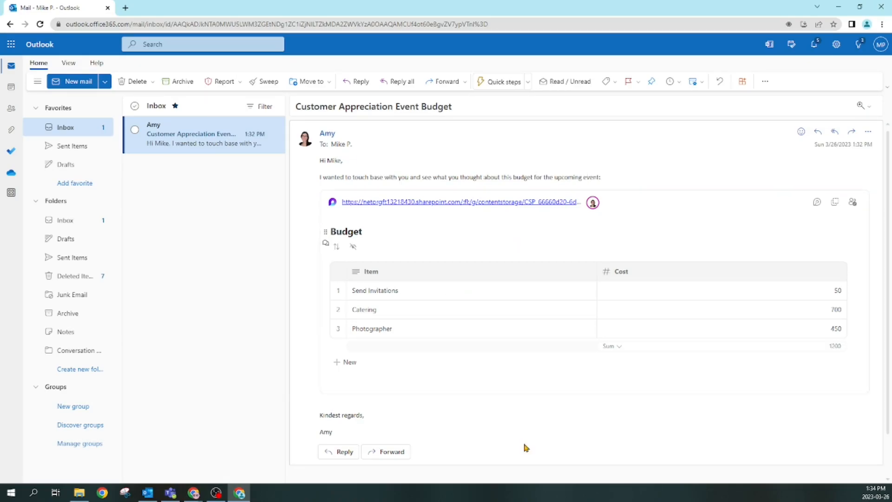
- Comment on the emailed Budget heading, mentioning the sender: caterer and photographer contacted, budget adjusted slightly, let me know if we need to trim down costs
{"action": "left_click", "coordinate": [370, 325]}
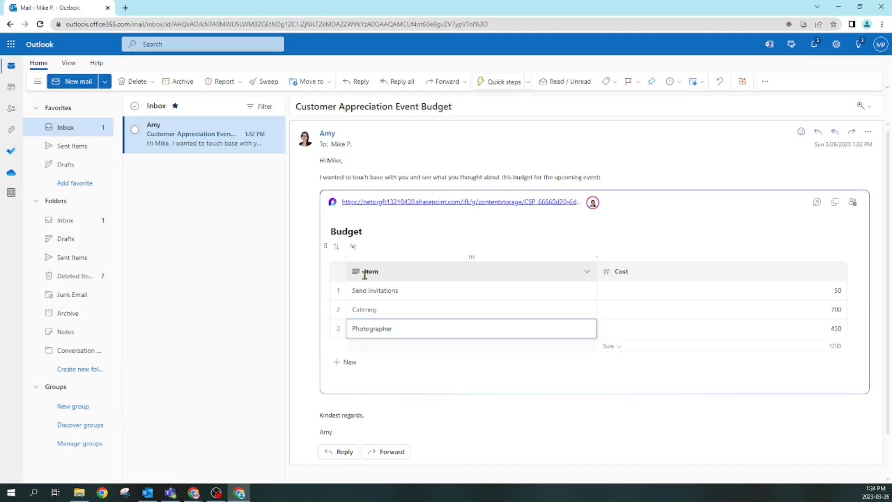
{"action": "left_click", "coordinate": [314, 297]}
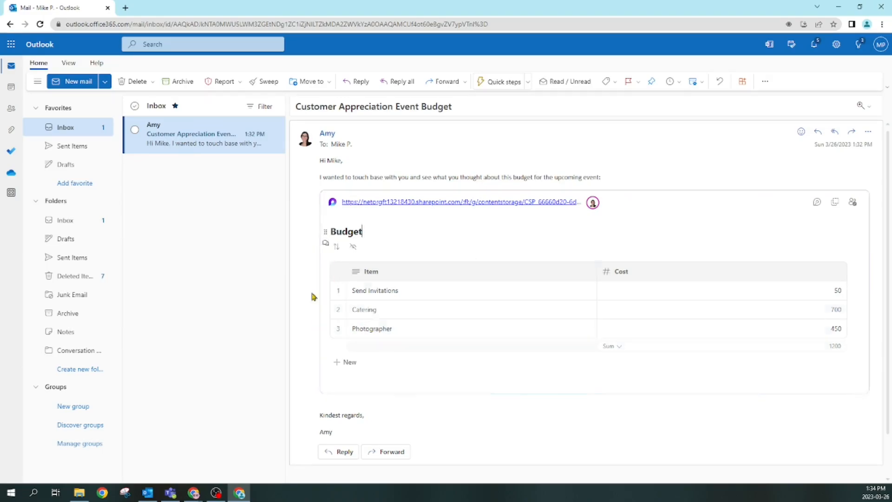
{"action": "left_click", "coordinate": [340, 242]}
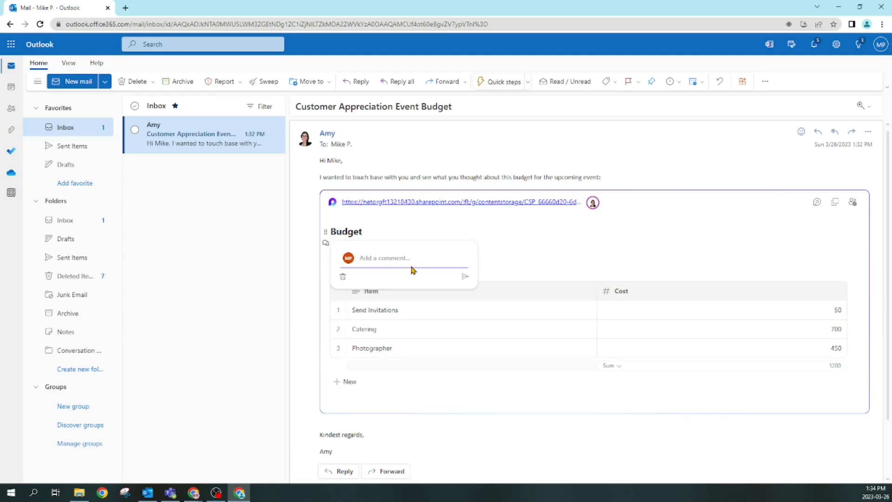
{"action": "key", "text": "ctrl+v"}
{"action": "left_click", "coordinate": [359, 254]}
{"action": "type", "text": "Hey @Amy"}
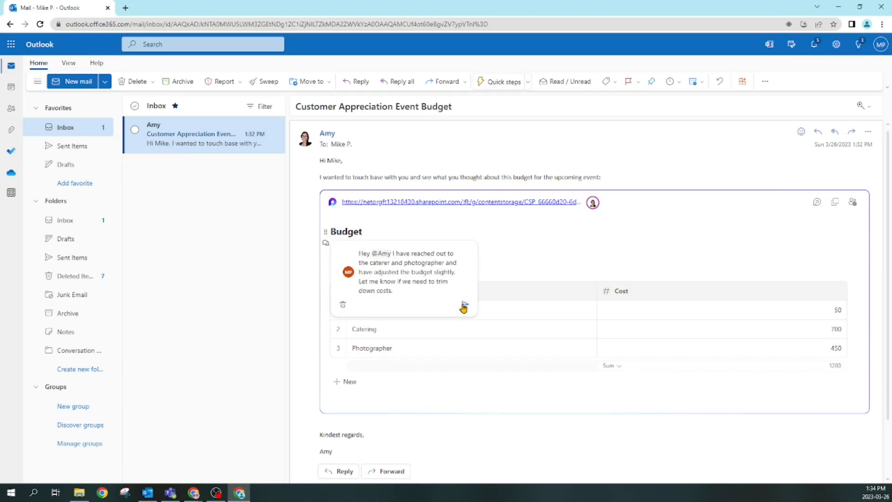
{"action": "left_click", "coordinate": [464, 303]}
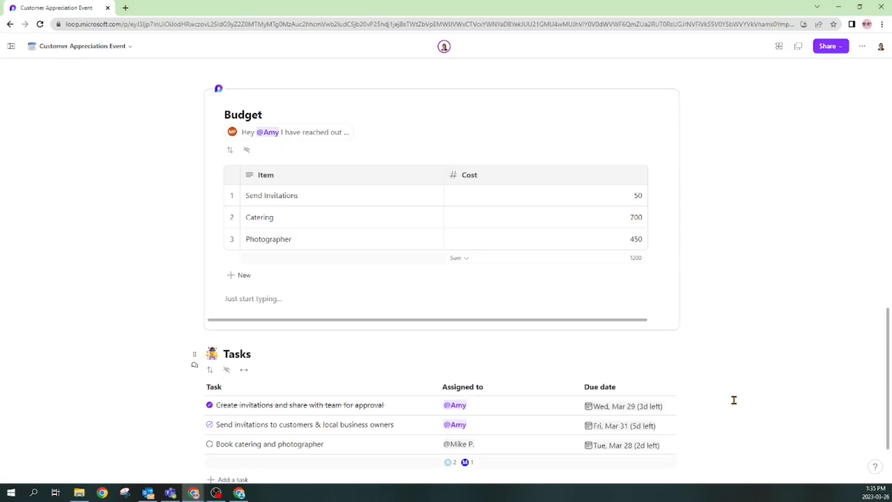
- Open the comment on the Budget heading to read it, and add a thumbs-up reaction to the heading
{"action": "scroll", "coordinate": [93, 358], "scroll_direction": "up", "scroll_amount": 2}
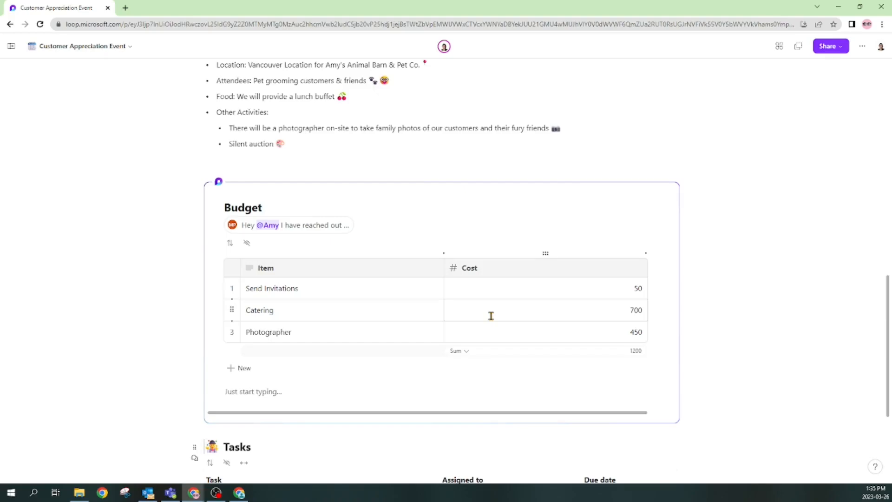
{"action": "left_click", "coordinate": [302, 230]}
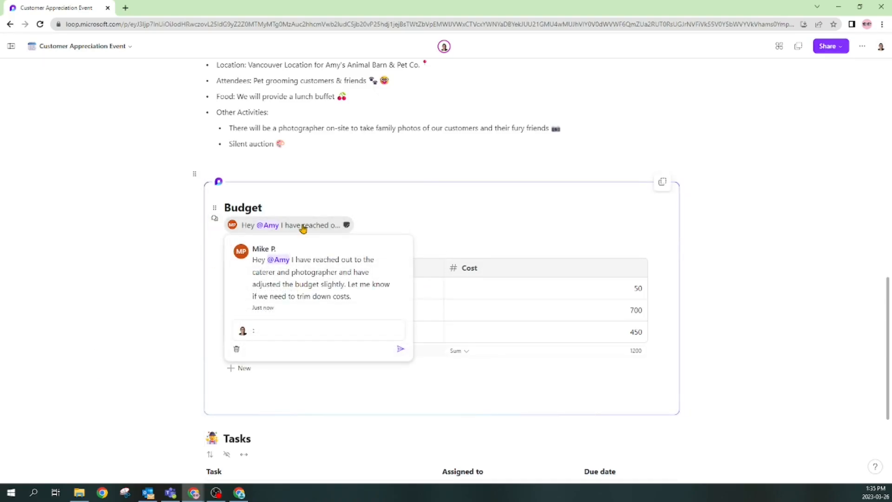
{"action": "left_click", "coordinate": [180, 260]}
{"action": "mouse_move", "coordinate": [215, 219]}
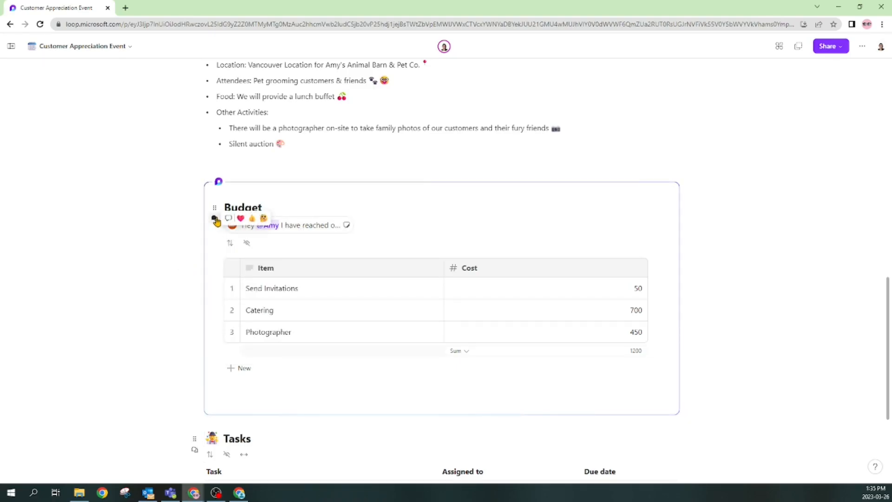
{"action": "left_click", "coordinate": [252, 218]}
{"action": "scroll", "coordinate": [783, 162], "scroll_direction": "down", "scroll_amount": 3}
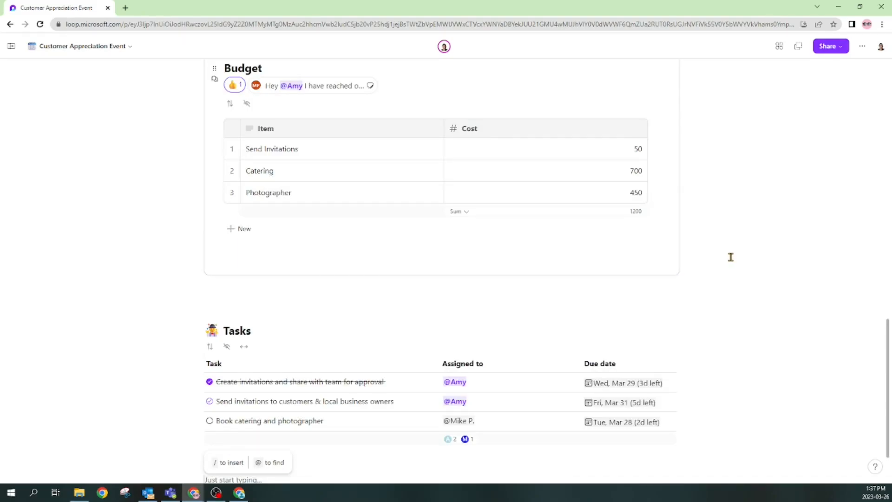
{"action": "left_click", "coordinate": [279, 302]}
{"action": "key", "text": "ctrl+v"}
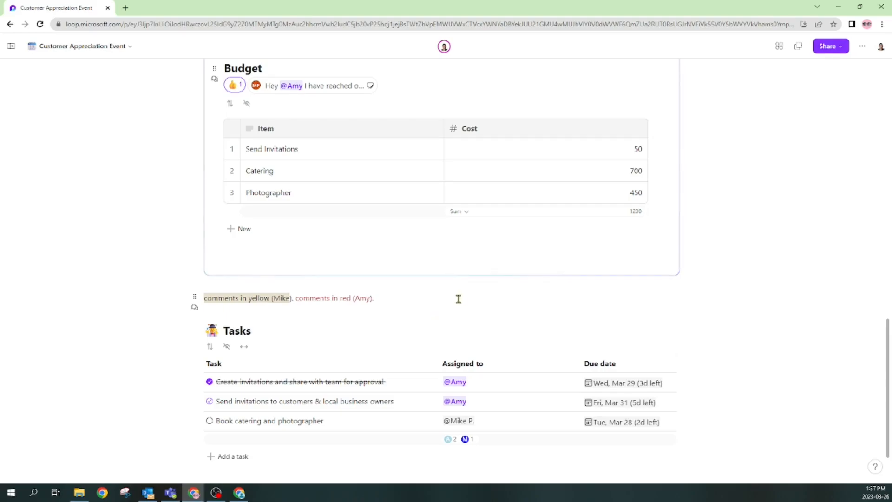
{"action": "left_click_drag", "start_coordinate": [452, 299], "coordinate": [229, 303]}
{"action": "key", "text": "BackSpace"}
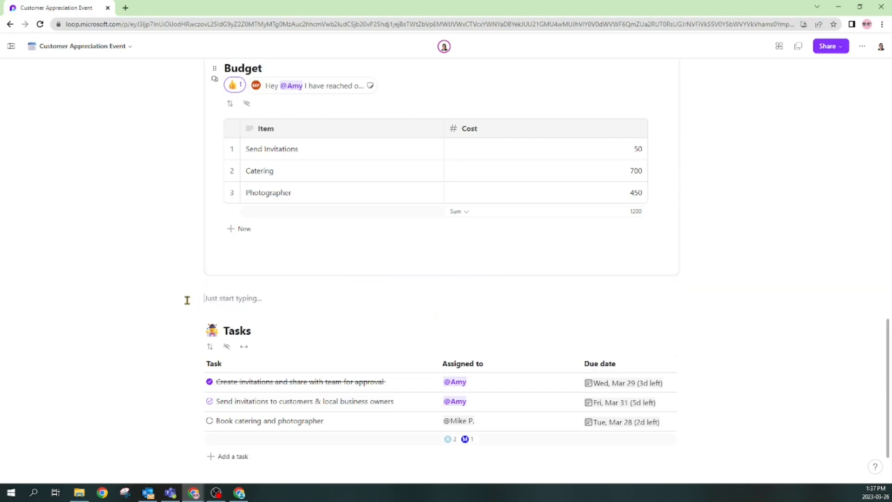
- Review the page's version history, select the March 26, 2023 at 1:21 PM version without restoring it, and close the history
{"action": "scroll", "coordinate": [657, 225], "scroll_direction": "up", "scroll_amount": 5}
{"action": "scroll", "coordinate": [657, 225], "scroll_direction": "down", "scroll_amount": 3}
{"action": "scroll", "coordinate": [745, 256], "scroll_direction": "down", "scroll_amount": 2}
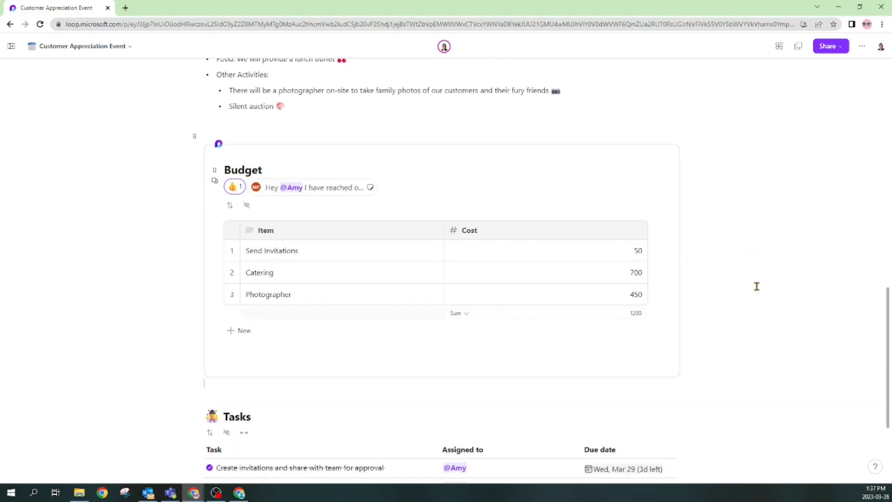
{"action": "left_click", "coordinate": [862, 47]}
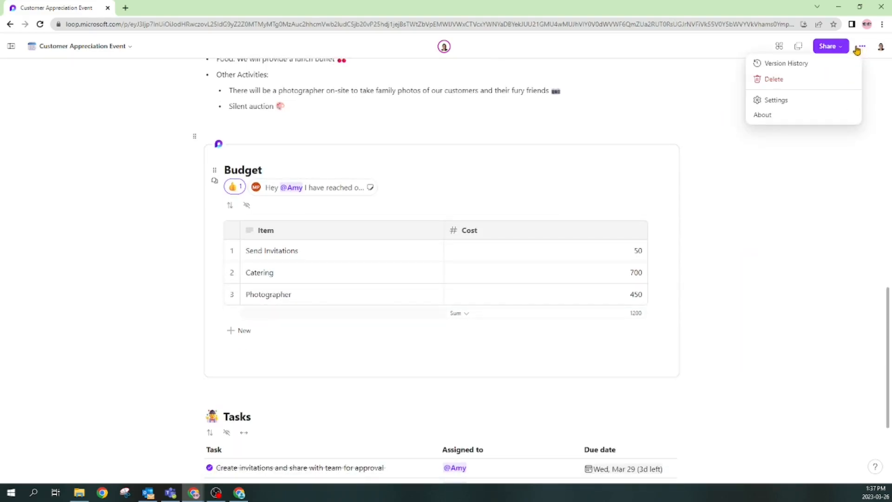
{"action": "left_click", "coordinate": [785, 63]}
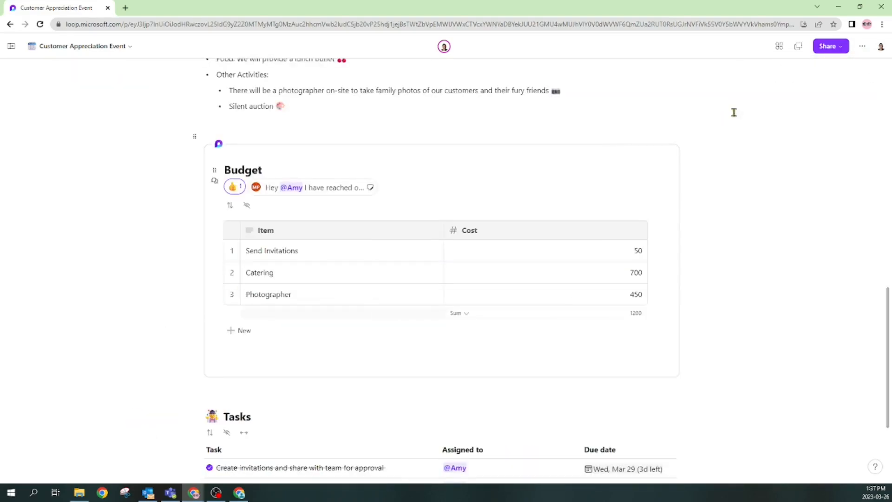
{"action": "left_click", "coordinate": [861, 50]}
{"action": "left_click", "coordinate": [806, 64]}
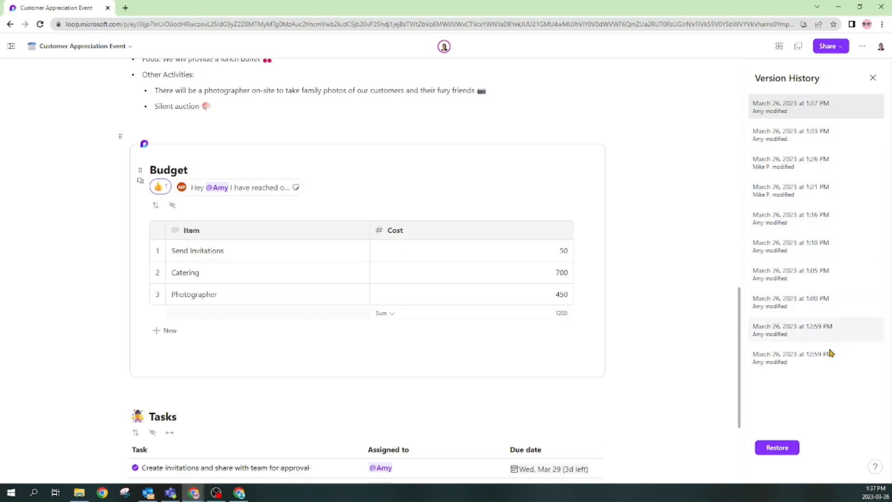
{"action": "left_click", "coordinate": [822, 193]}
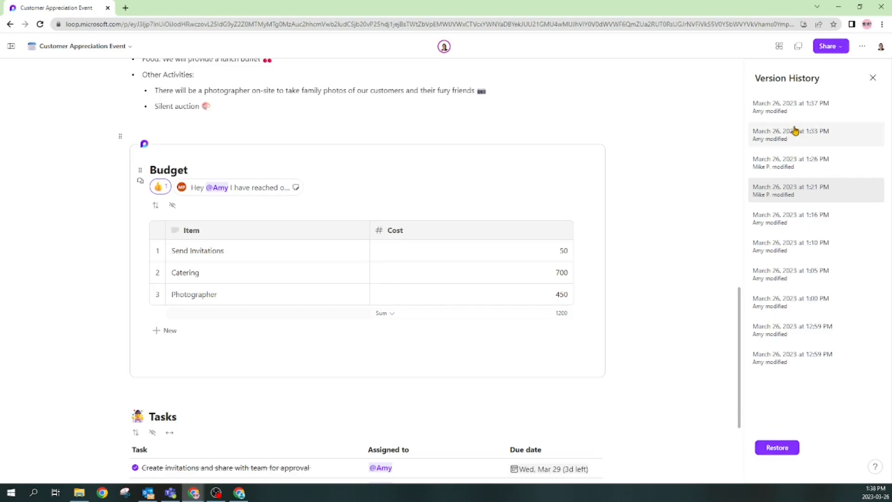
{"action": "left_click", "coordinate": [873, 78]}
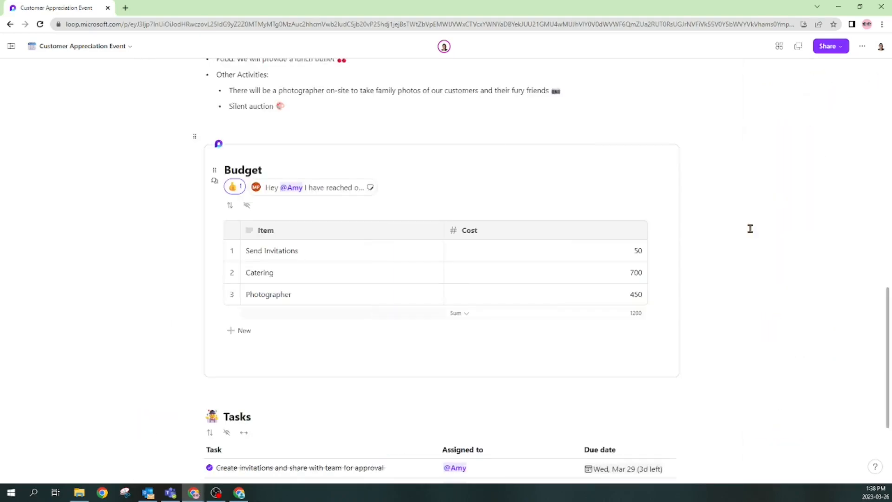